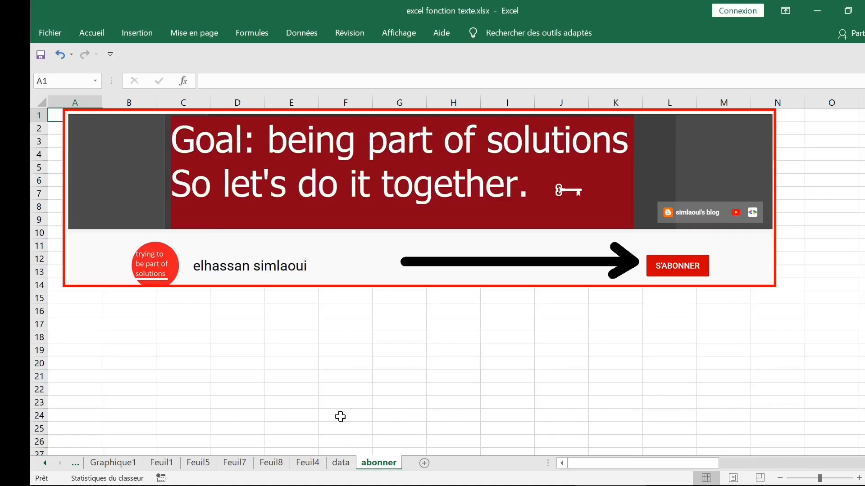
- Open the data sheet and narrow columns F and G of the summary table to fit their contents
click(340, 463)
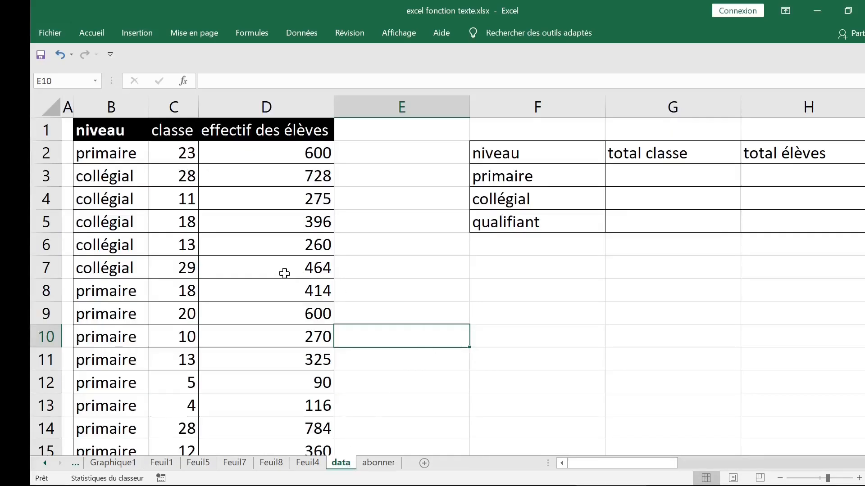
click(171, 189)
click(171, 153)
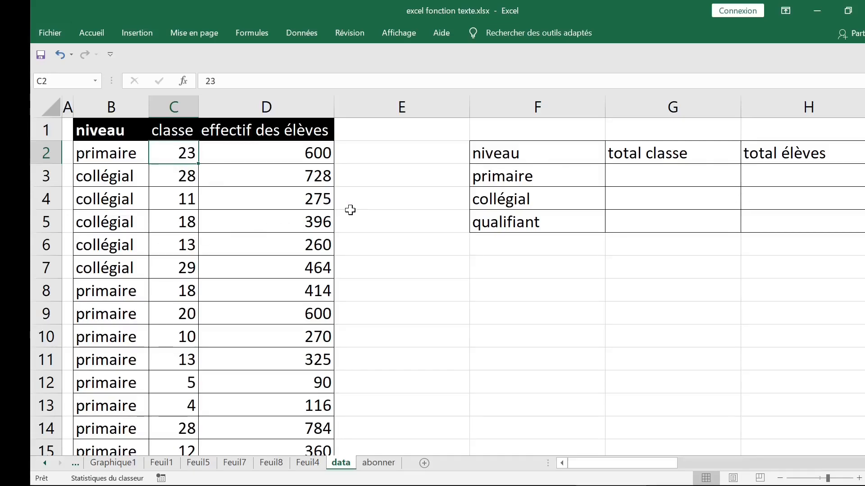
click(555, 176)
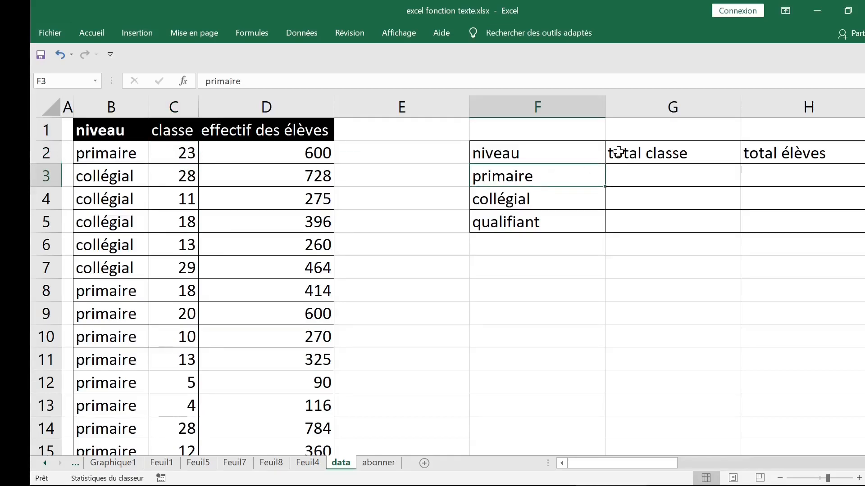
drag(607, 111, 545, 111)
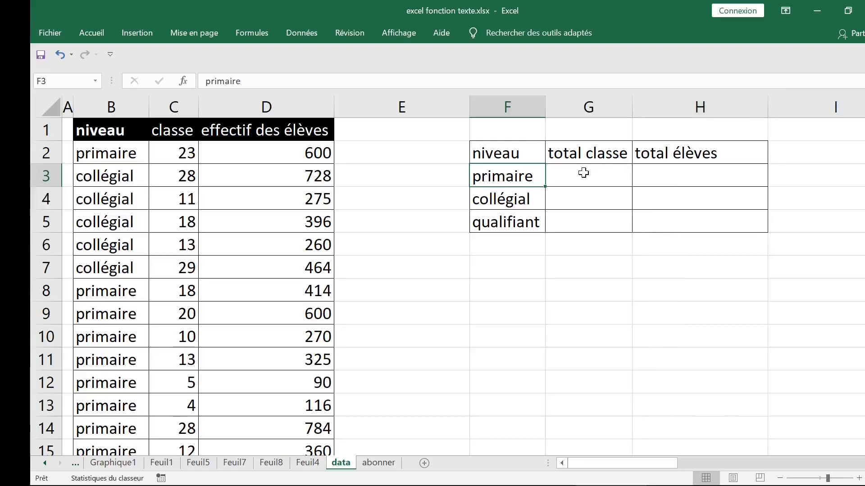
- Examine the source table's niveau, classe and effectif des élèves columns alongside the empty summary table
click(584, 172)
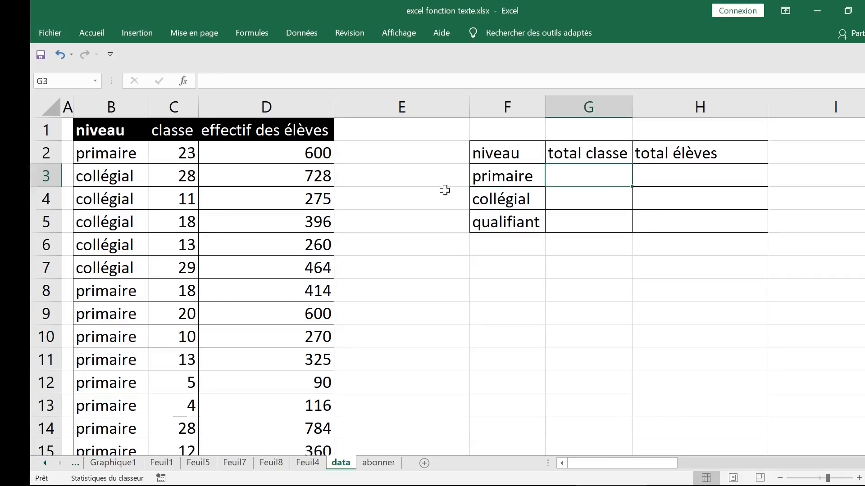
click(180, 152)
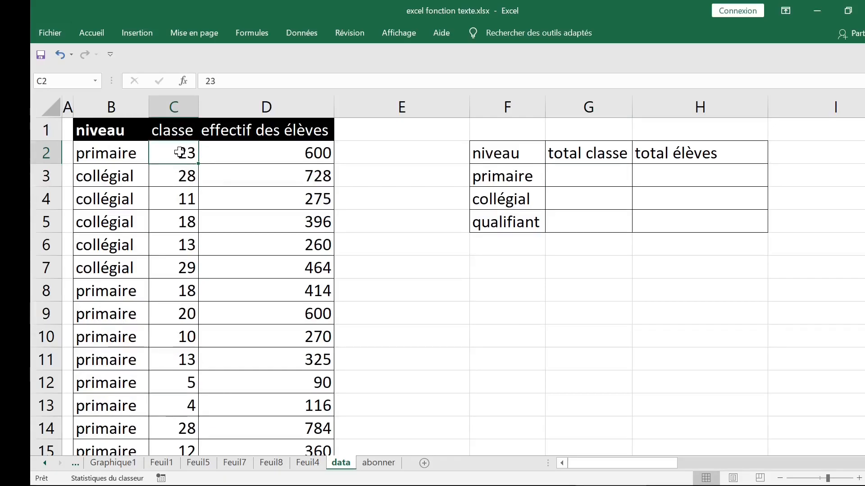
click(498, 180)
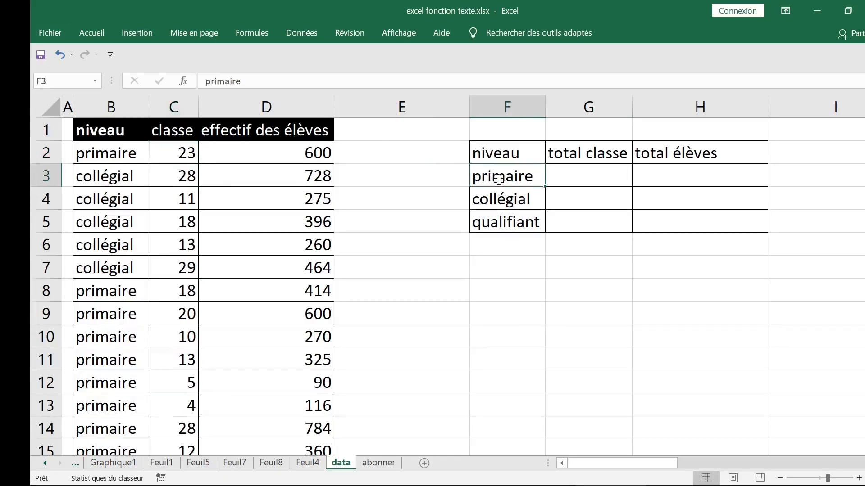
click(589, 175)
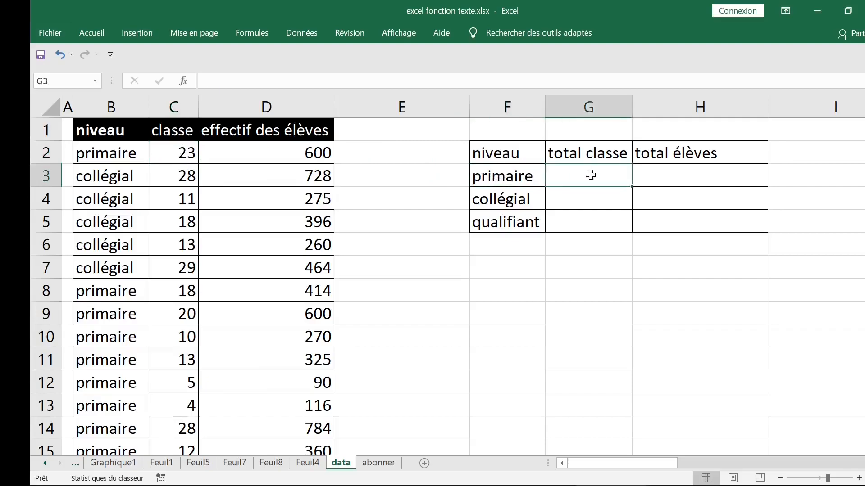
click(577, 199)
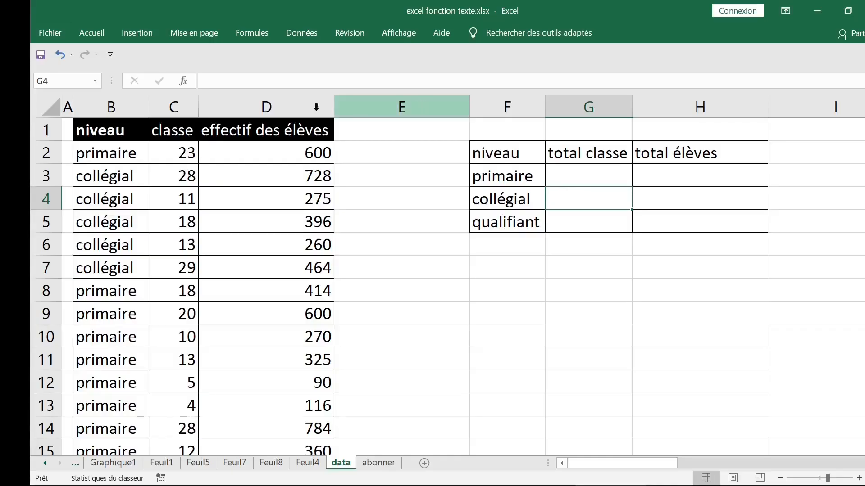
click(113, 151)
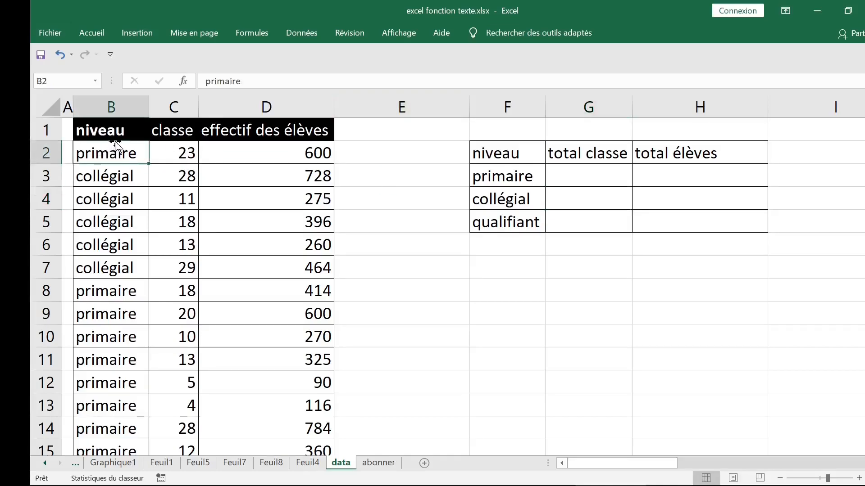
click(174, 138)
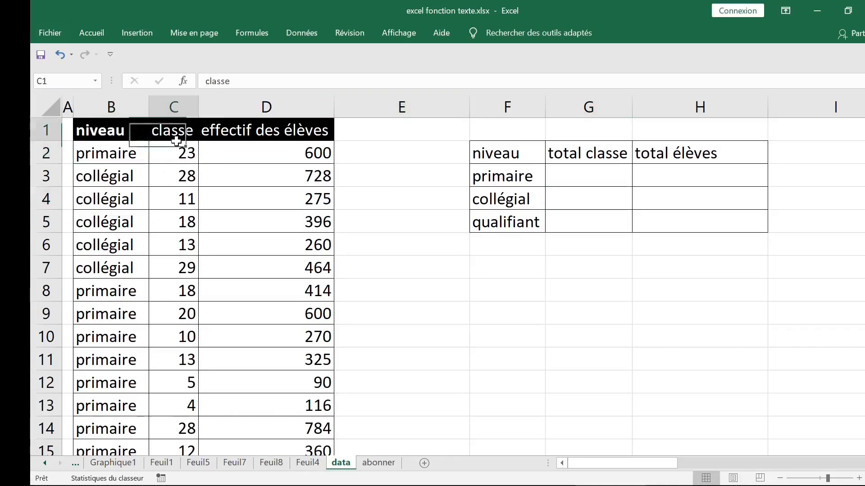
click(280, 136)
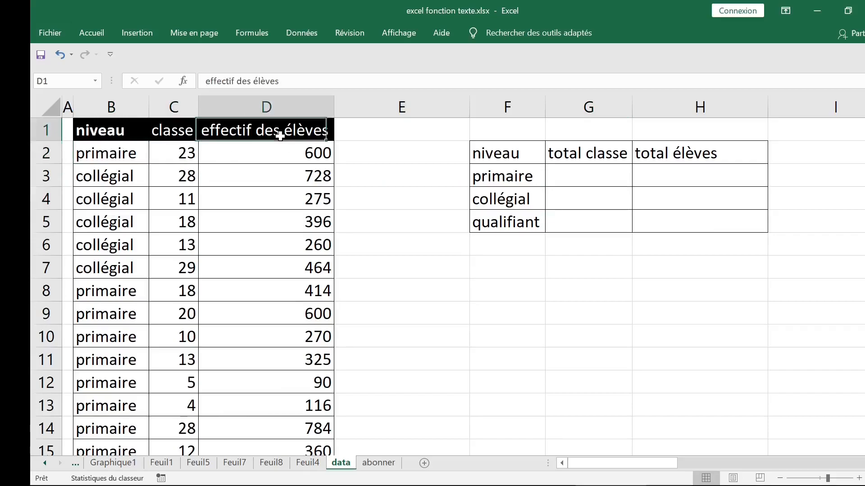
click(144, 154)
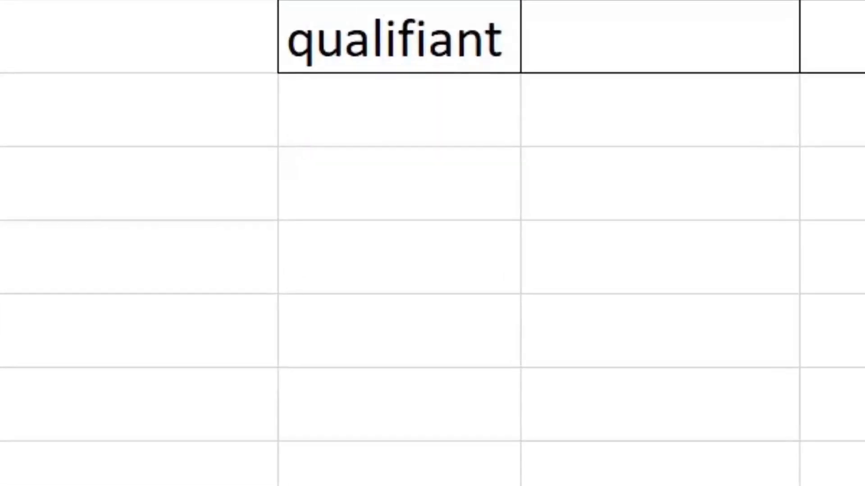
key(ctrl+shift+F3)
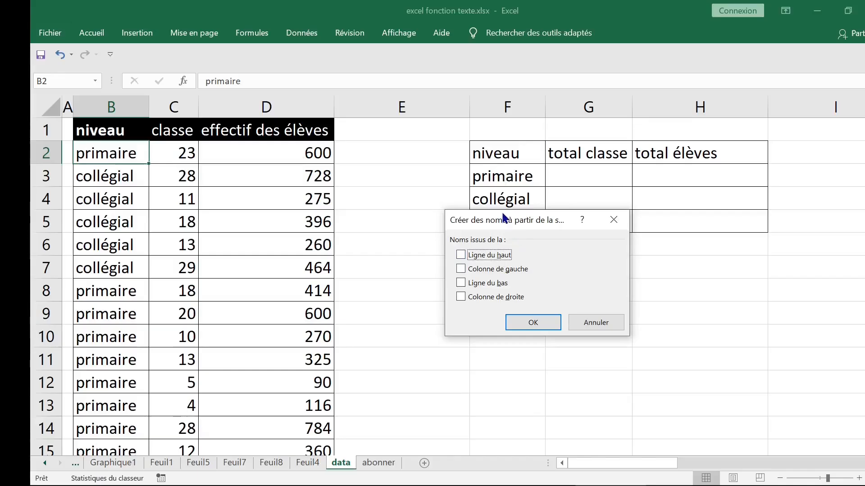
drag(503, 215, 401, 152)
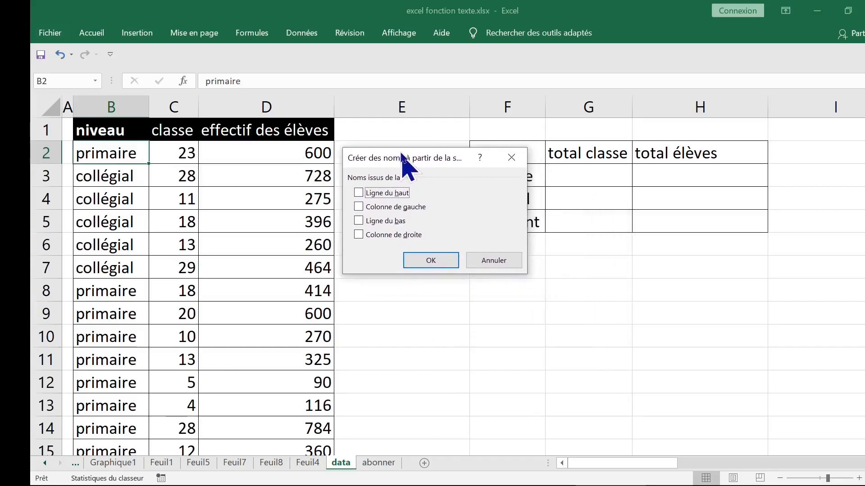
click(379, 197)
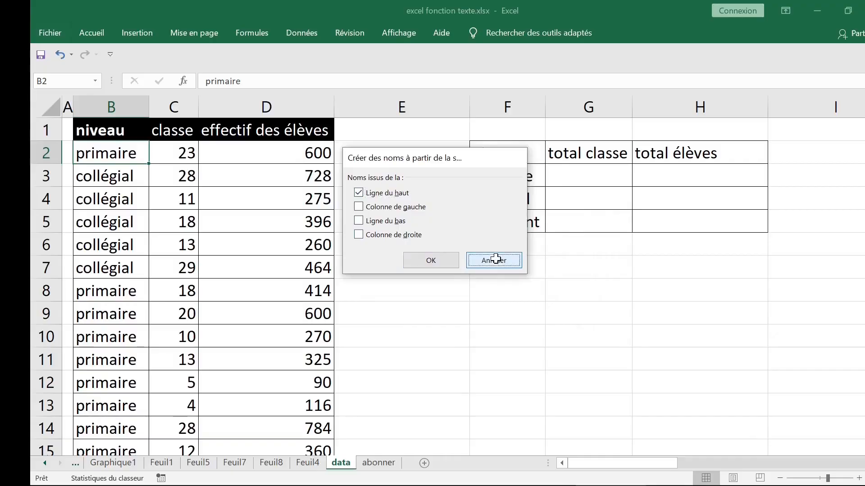
click(856, 468)
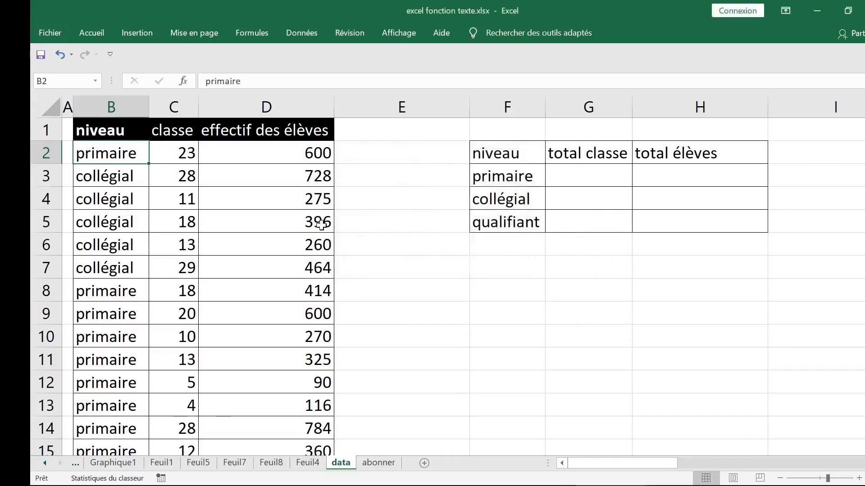
- Check which cells the named ranges classe, effectif_des_élèves and niveau cover by selecting each one
click(209, 178)
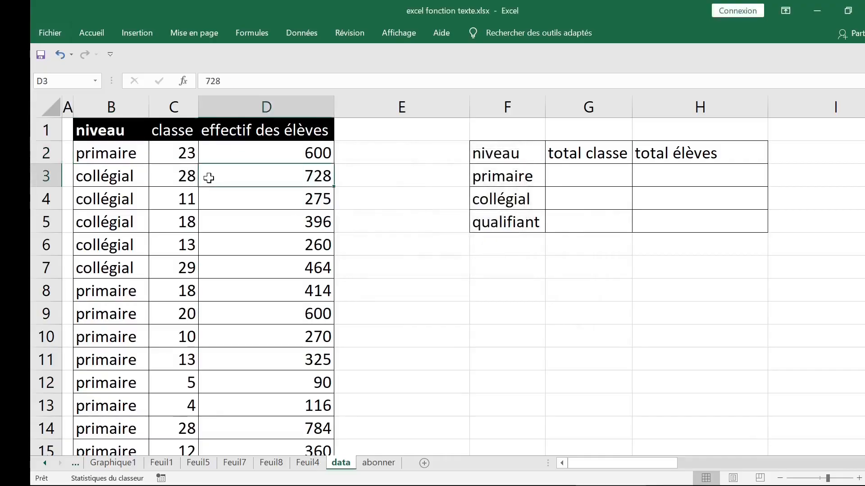
click(95, 82)
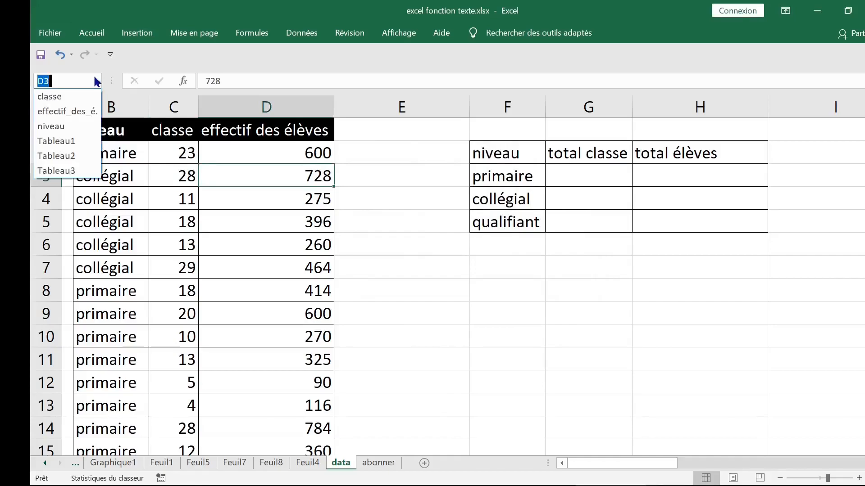
click(80, 95)
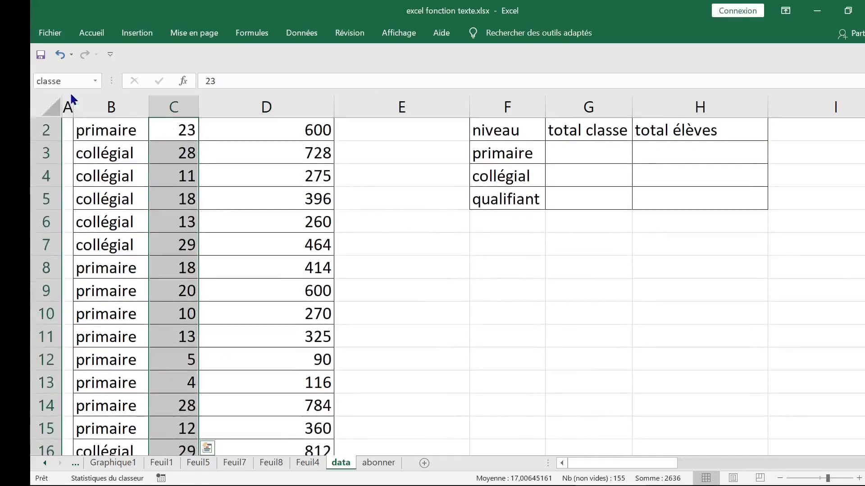
click(95, 82)
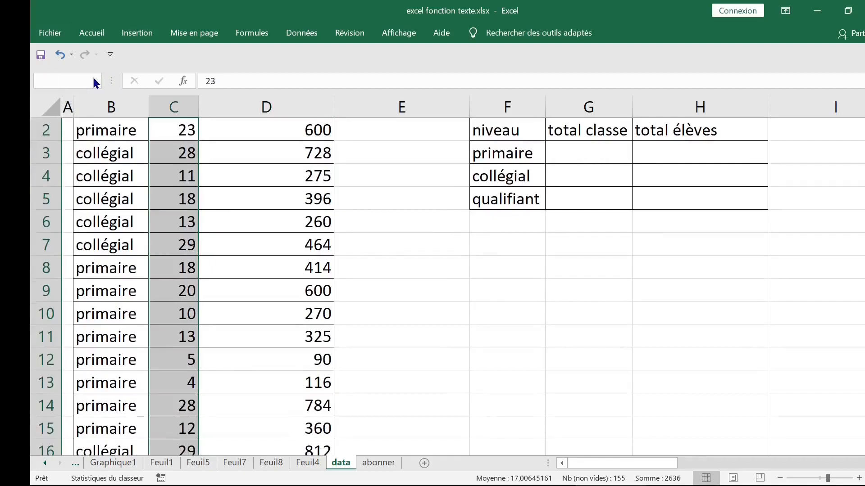
click(96, 81)
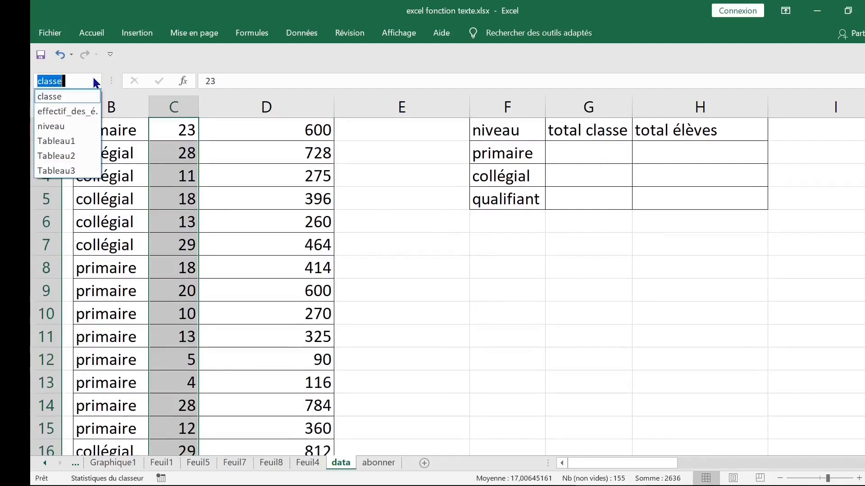
click(73, 113)
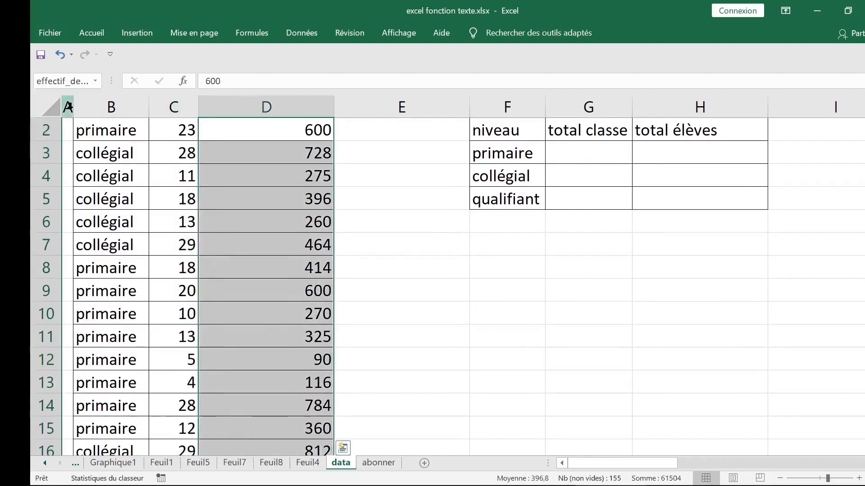
click(99, 82)
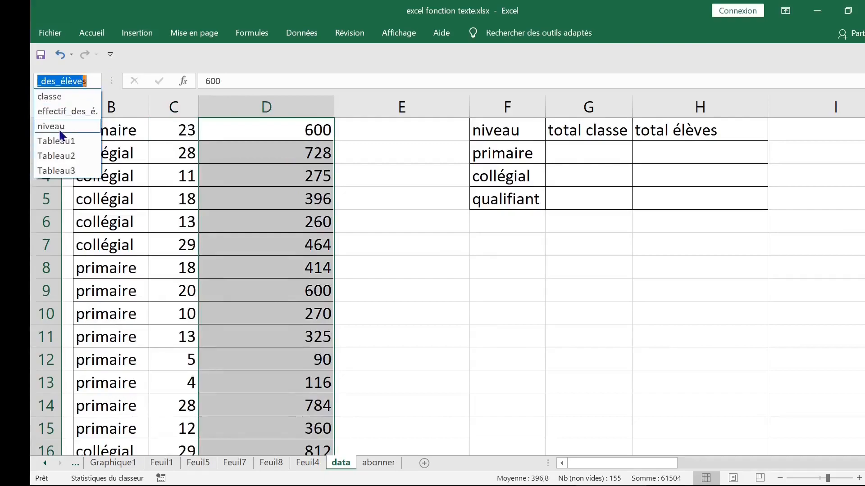
click(66, 130)
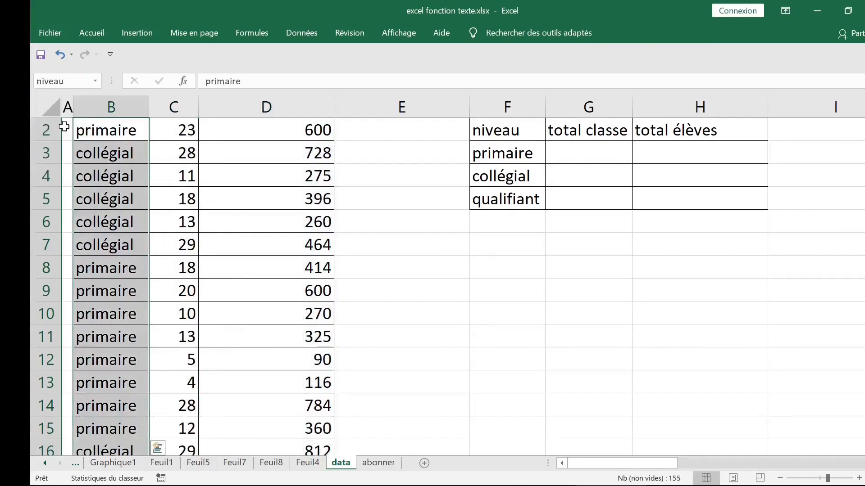
- Narrow the empty column E between the source table and the summary table
click(135, 201)
click(424, 249)
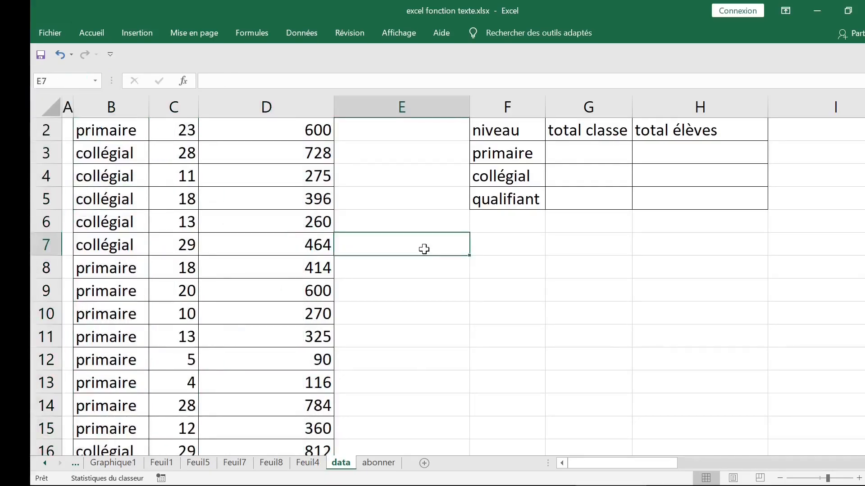
key(ctrl+Home)
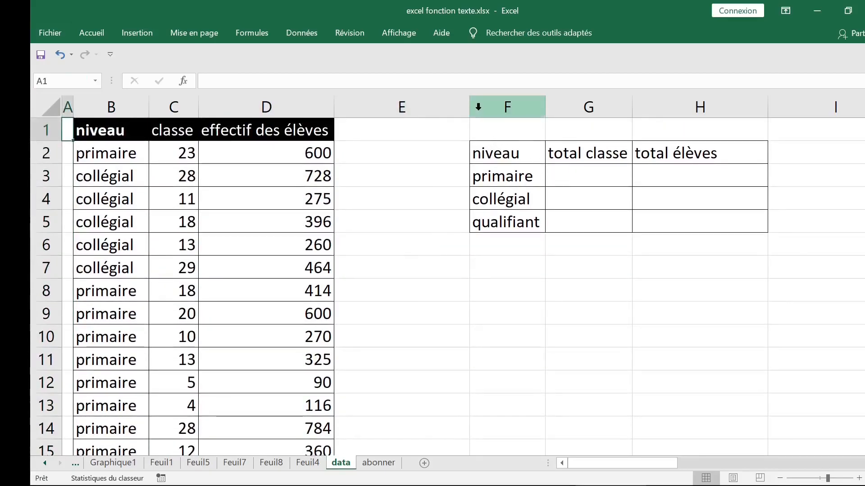
drag(473, 109, 394, 107)
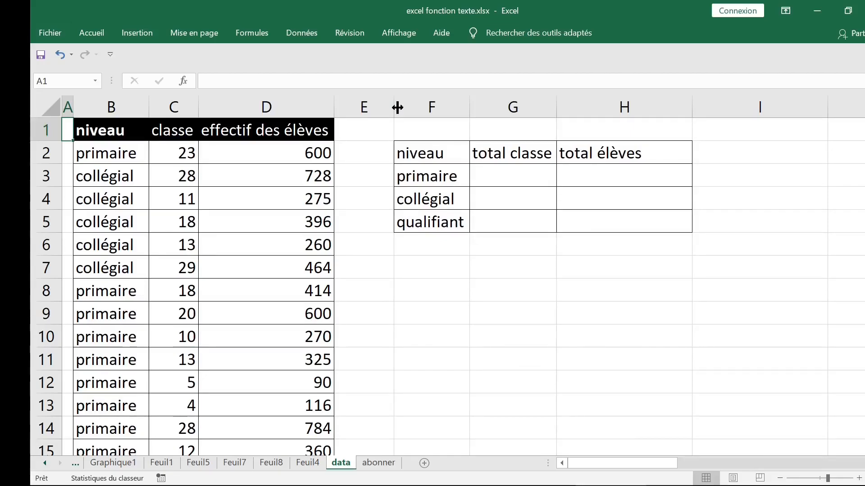
- Start a SOMME.SI formula in G3 with the named range niveau as its criteria range
click(516, 177)
text(=somm)
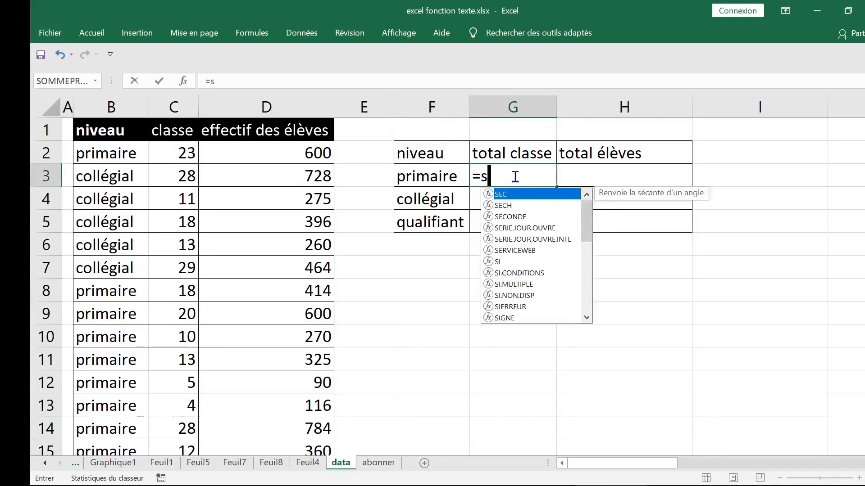
text(e.)
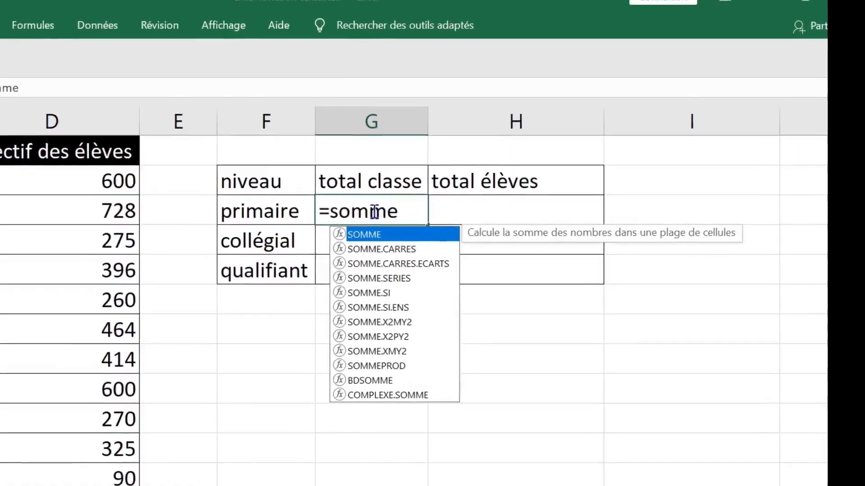
text(si)
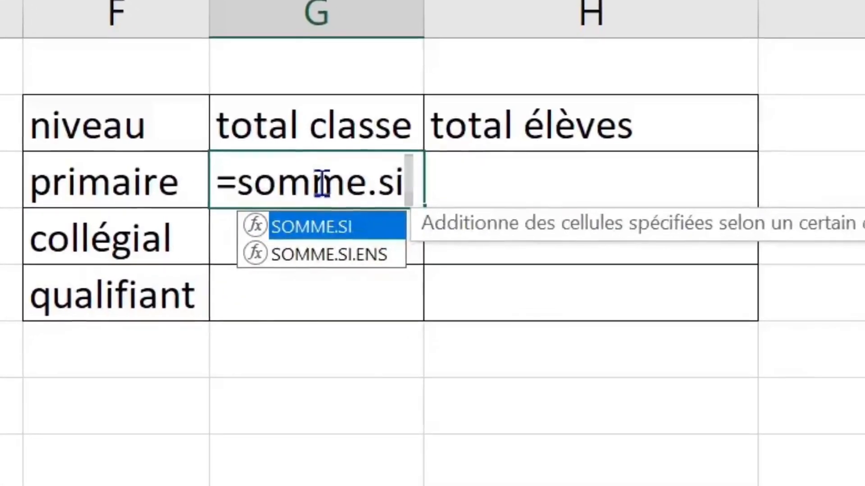
key(Tab)
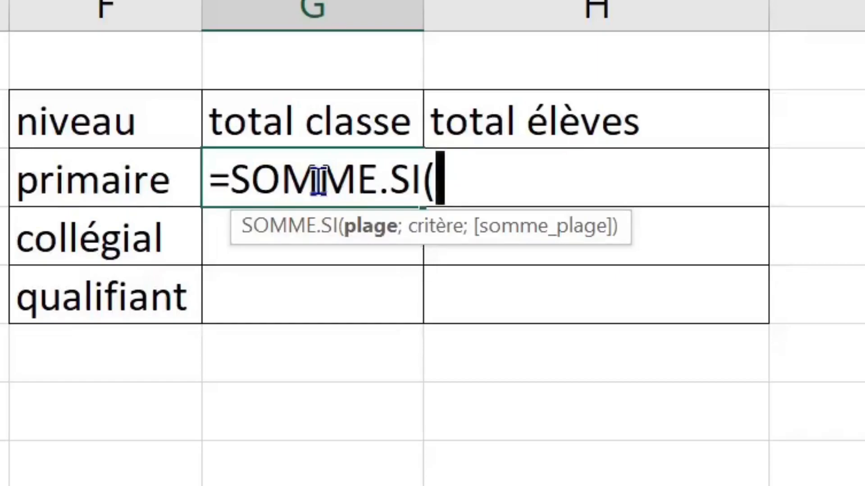
key(F3)
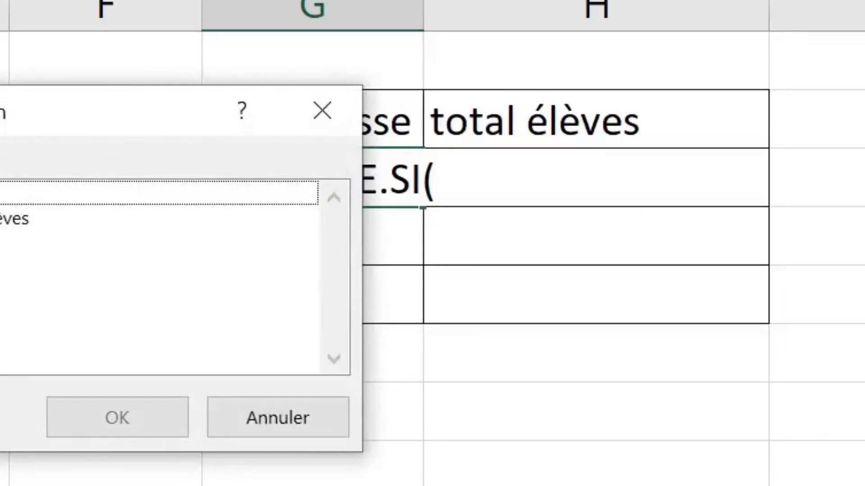
click(9, 241)
key(Return)
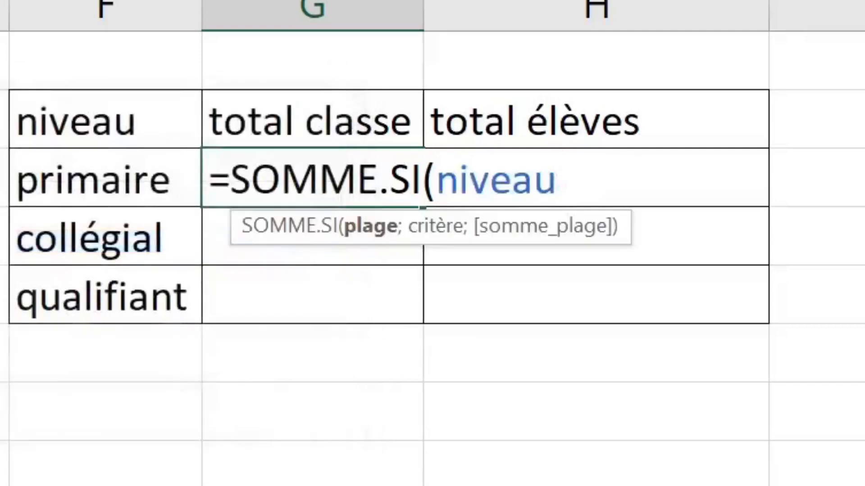
- Complete the G3 formula with F3 as the criterion and the named range classe as the sum range
text(;)
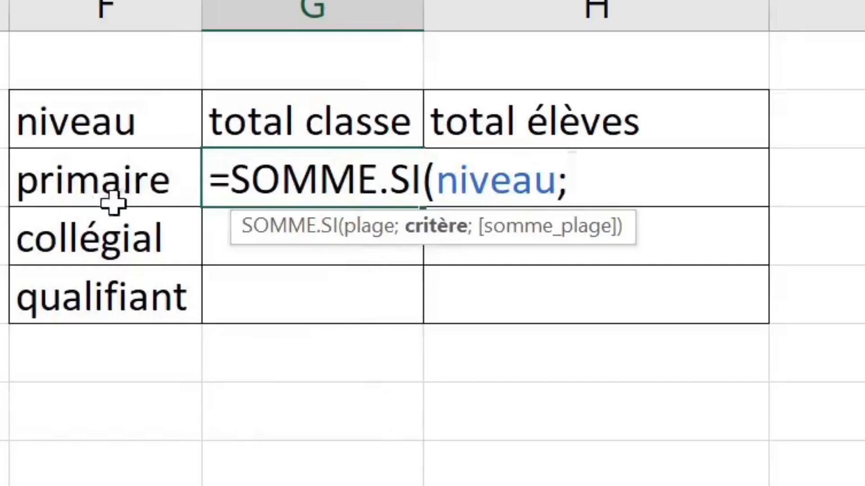
click(98, 185)
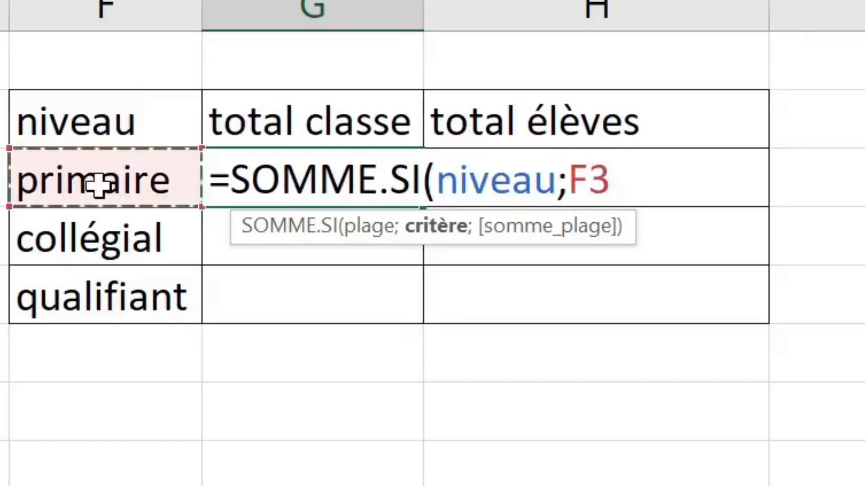
text(;)
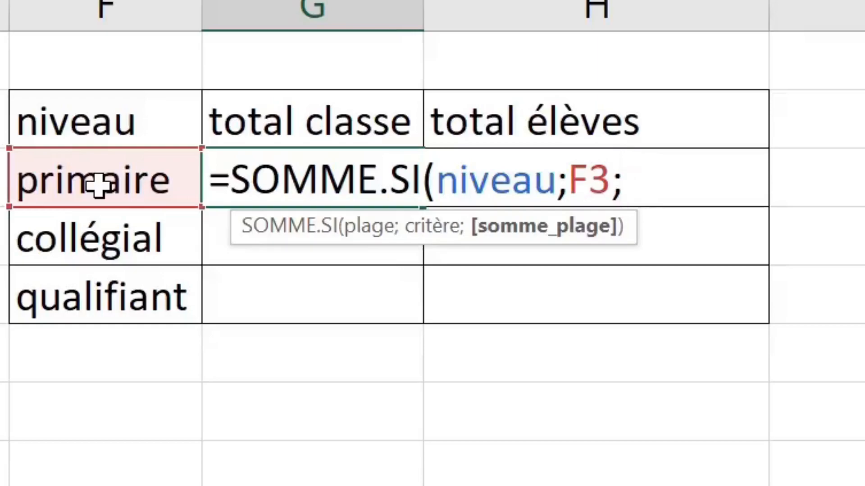
key(F3)
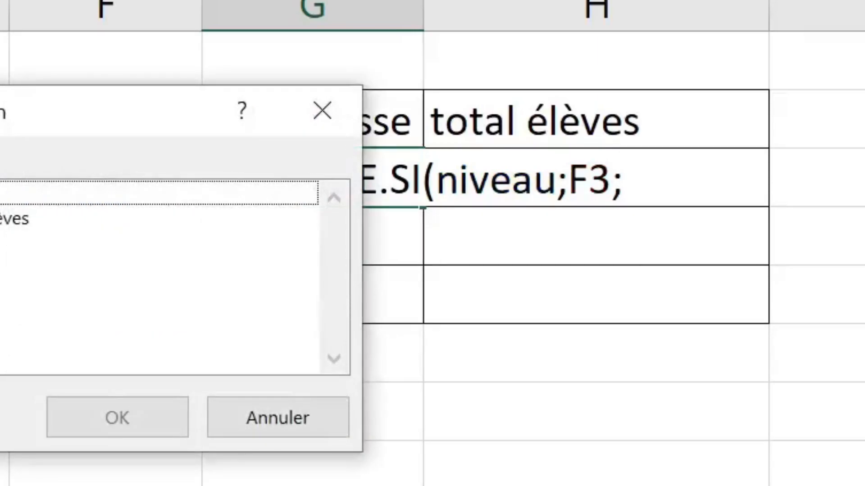
click(9, 193)
key(Return)
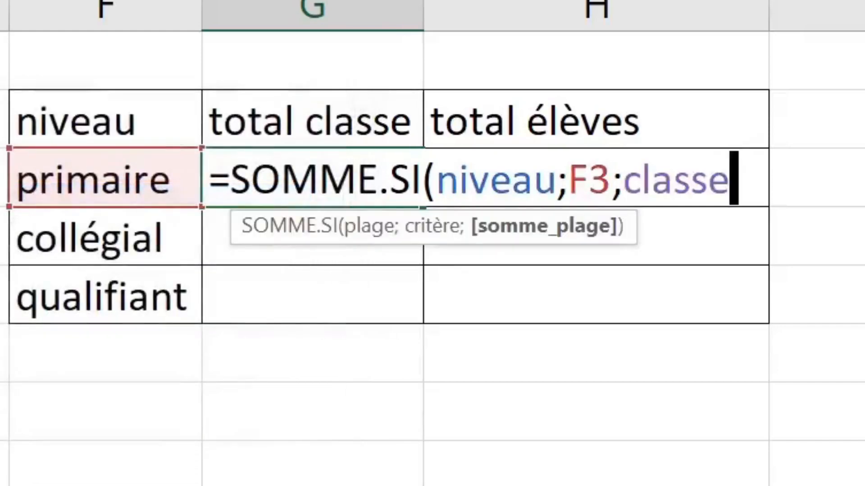
text())
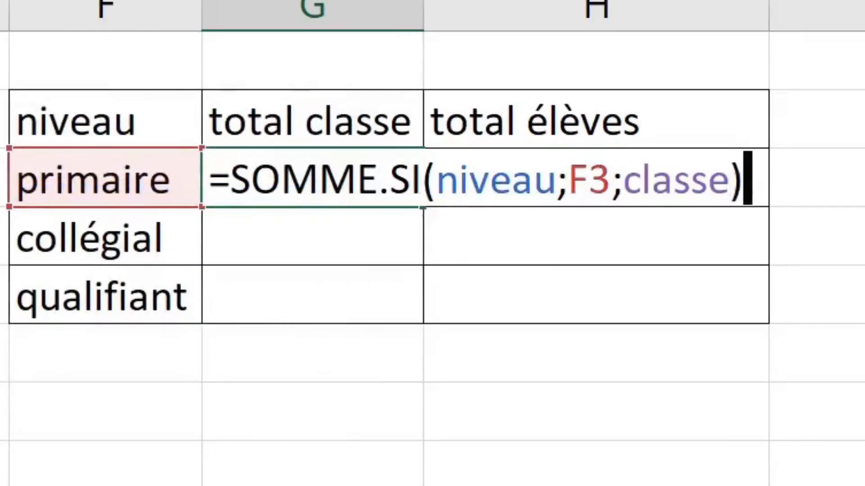
key(Return)
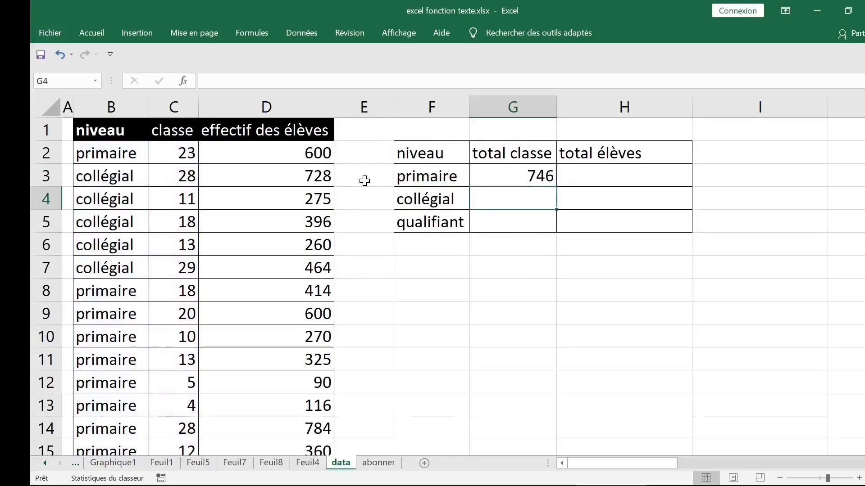
- Review the references in G3's formula, and fill it down through G5 for collégial and qualifiant
click(529, 179)
click(522, 192)
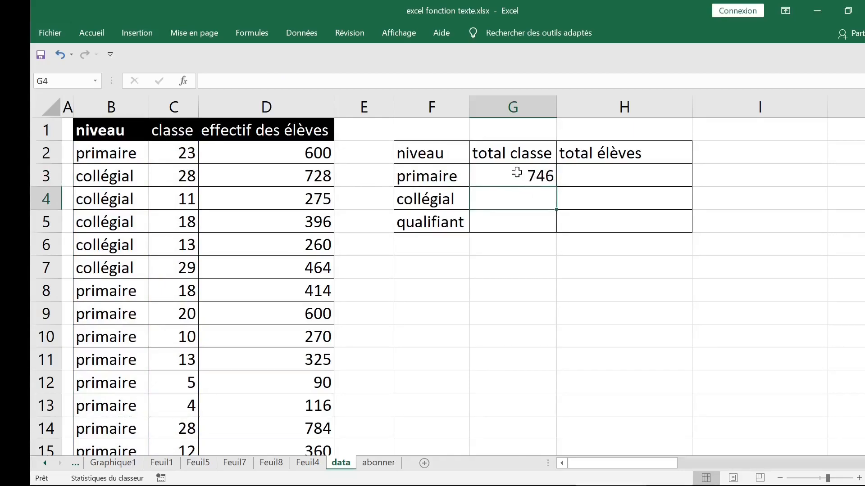
click(516, 172)
double_click(517, 172)
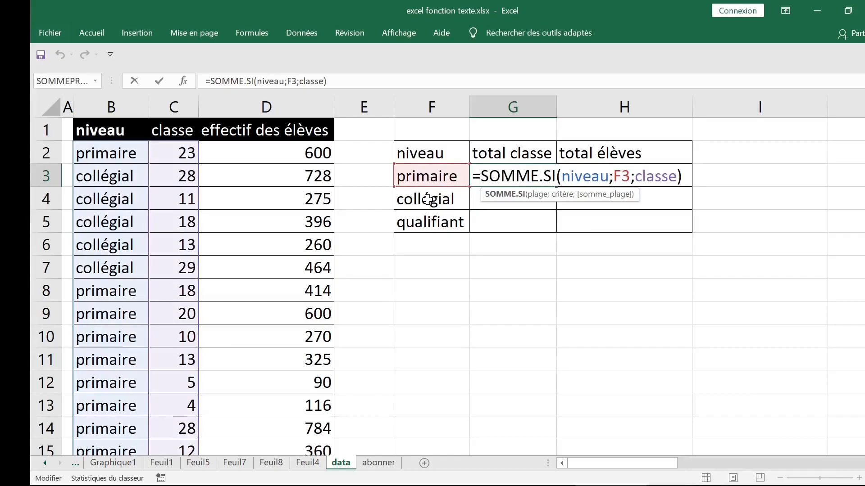
key(Escape)
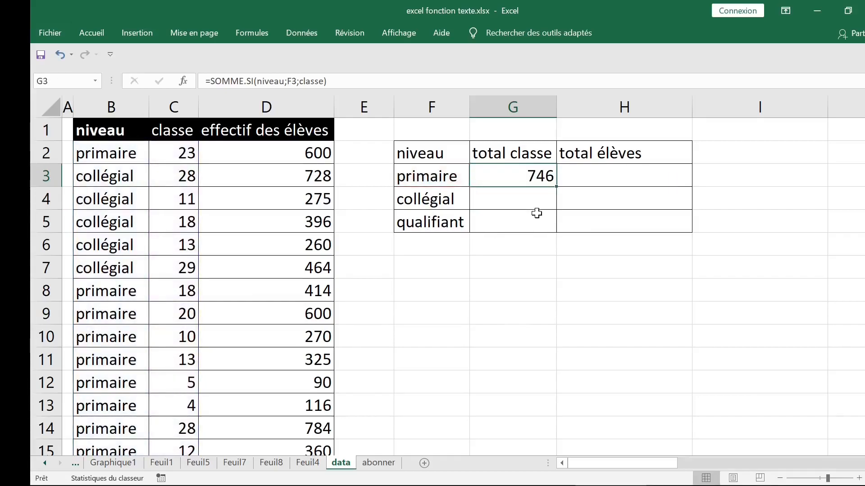
double_click(557, 187)
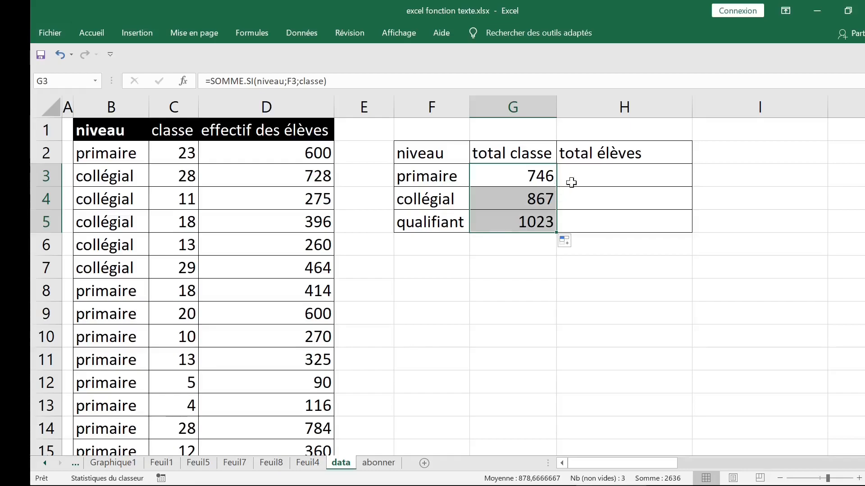
- Start a SOMME.SI formula in H3 under total élèves and open its function arguments dialog
click(588, 174)
text(=so)
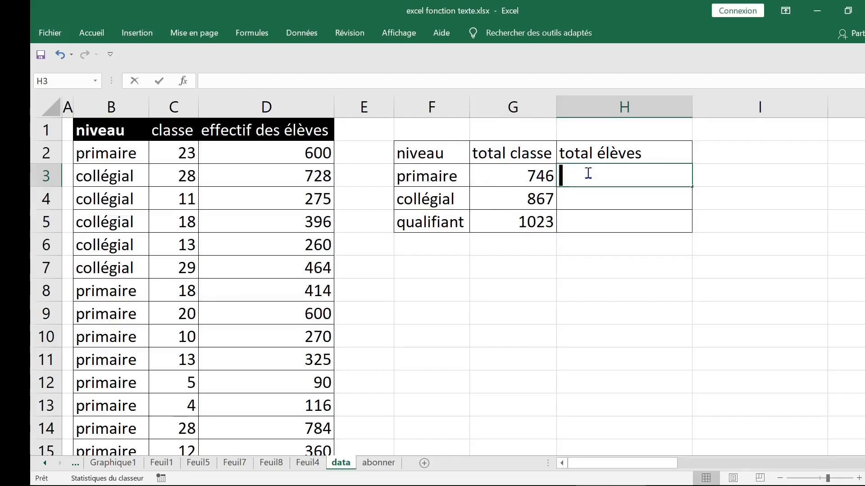
text(mm)
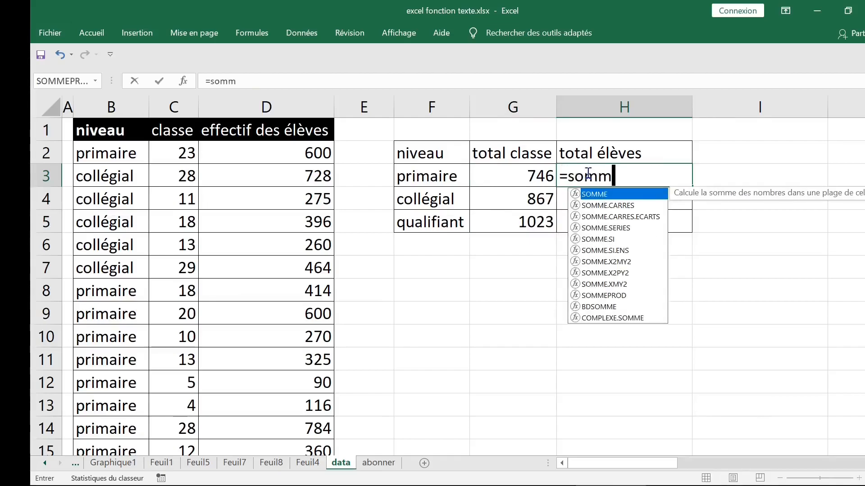
text(e.si)
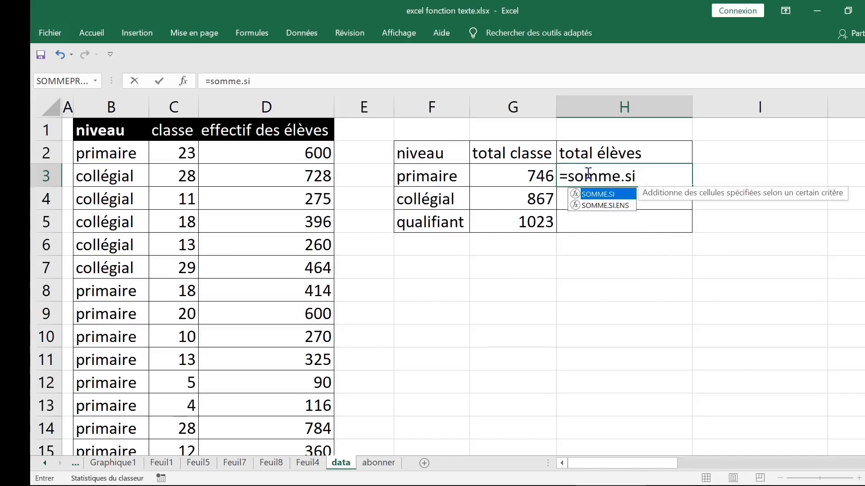
key(Tab)
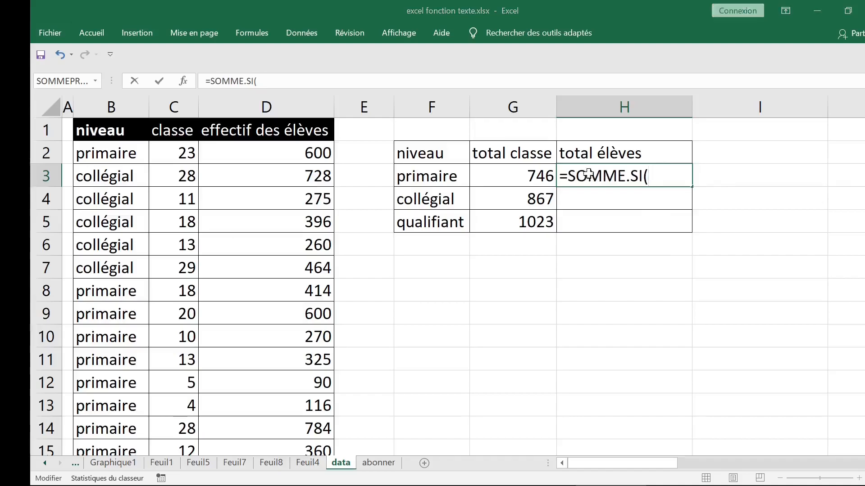
key(ctrl+a)
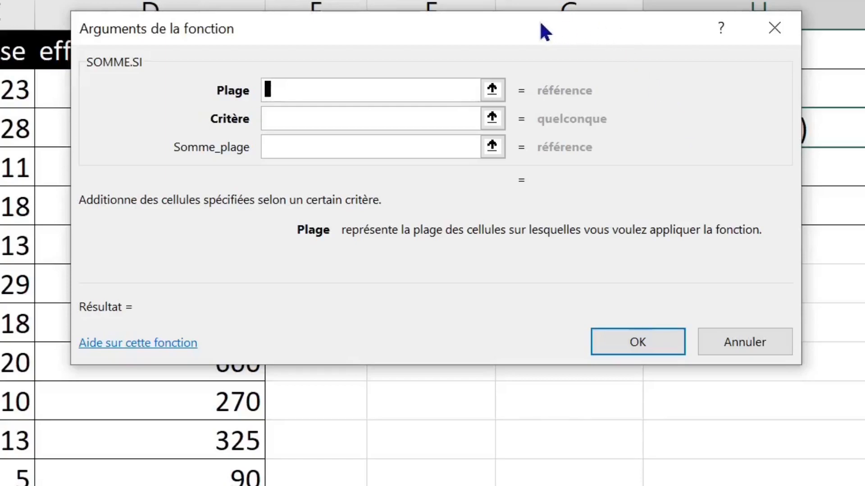
- Move the function arguments dialog clear of the summary table's primaire row and remove the stray F1 reference from Plage
drag(545, 32, 700, 116)
click(444, 45)
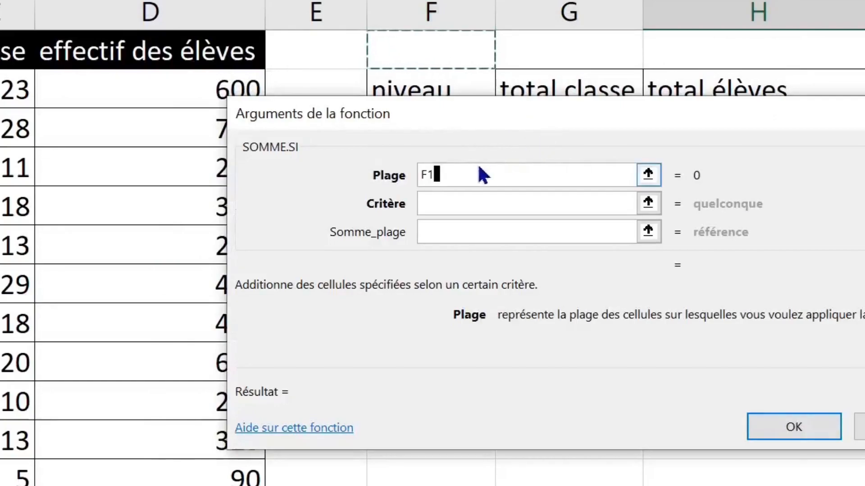
key(BackSpace)
key(BackSpace)
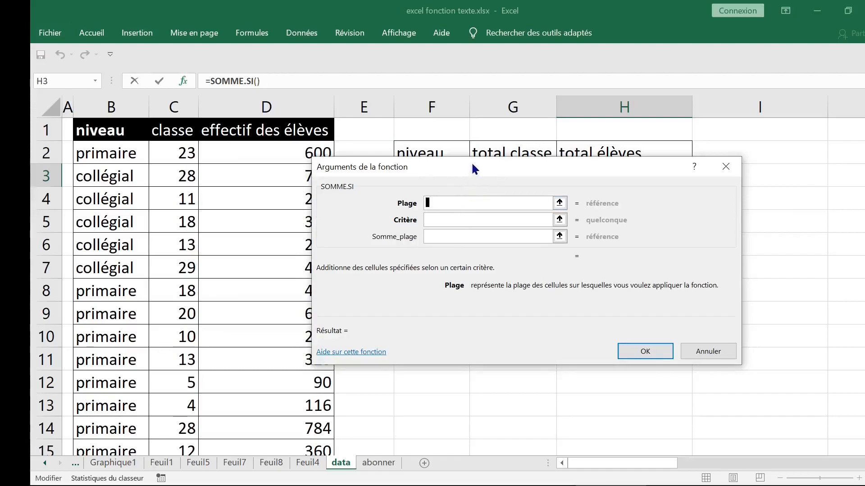
drag(472, 165, 657, 234)
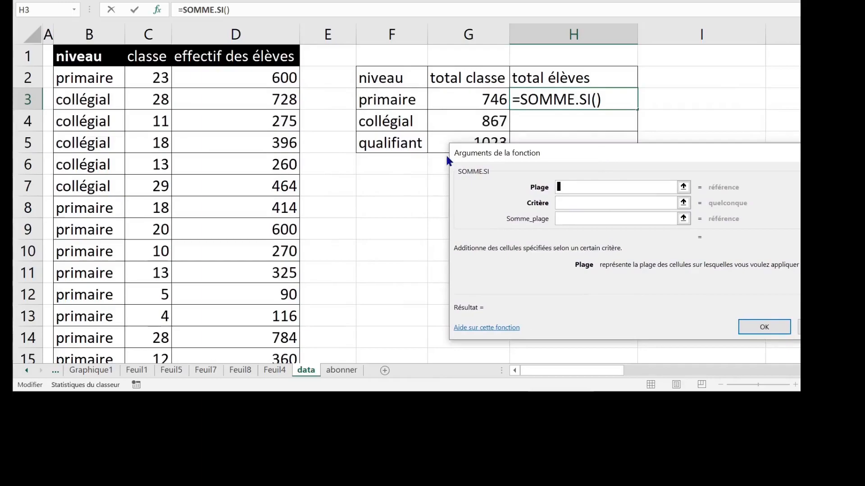
- Set Plage to the named range niveau and Critère to cell F3 for the H3 formula
key(F3)
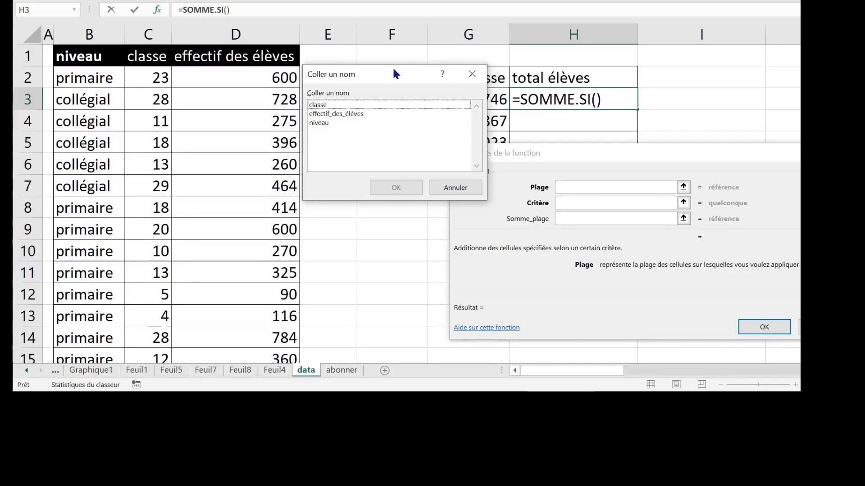
click(329, 122)
double_click(329, 122)
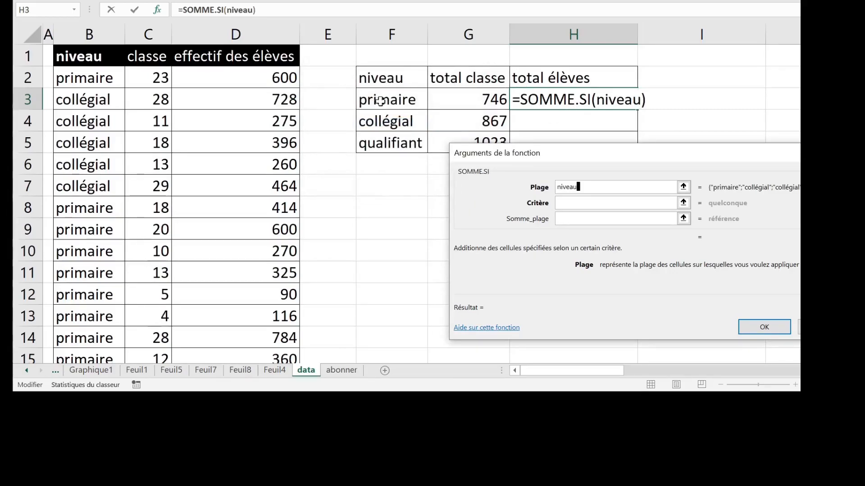
click(572, 206)
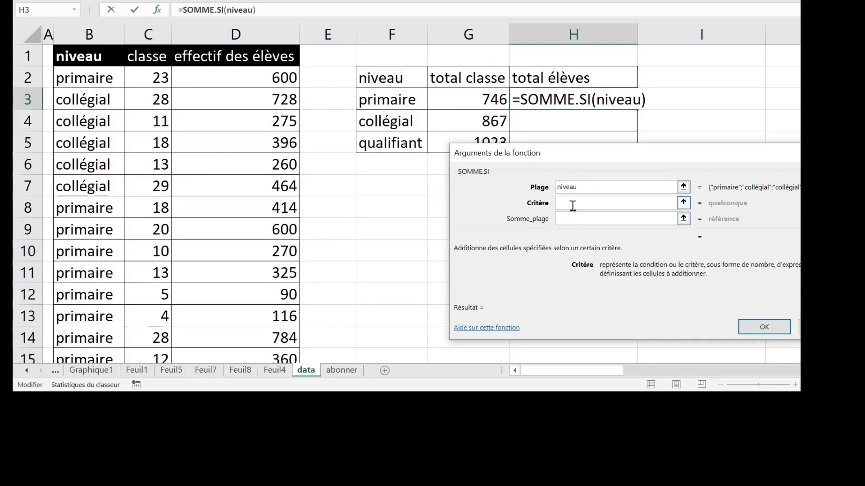
click(405, 102)
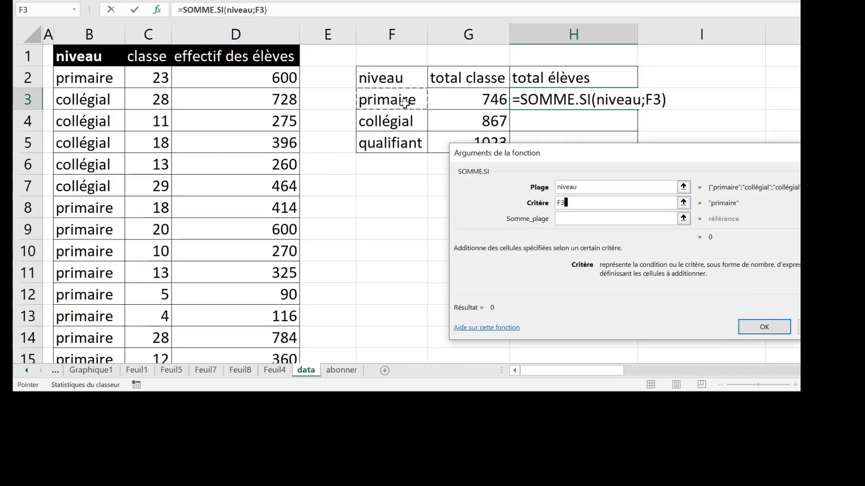
- Set Somme_plage to effectif_des_élèves, insert the formula in H3, and fill it down through H5
click(563, 220)
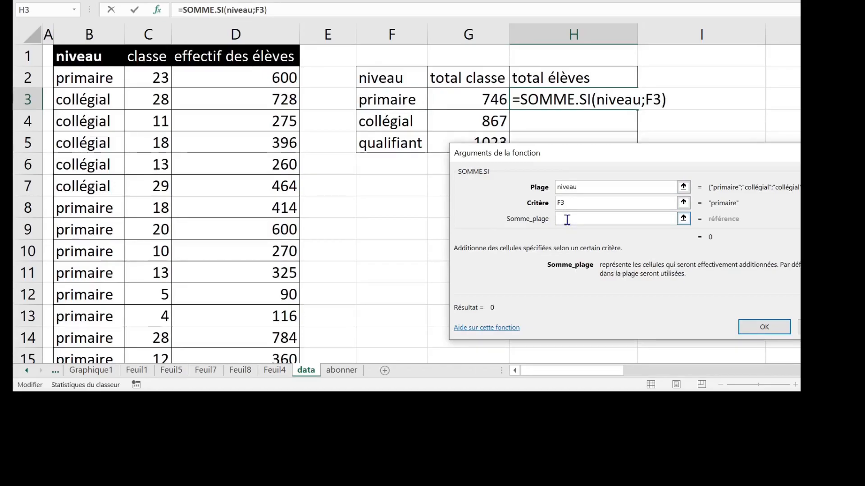
key(F3)
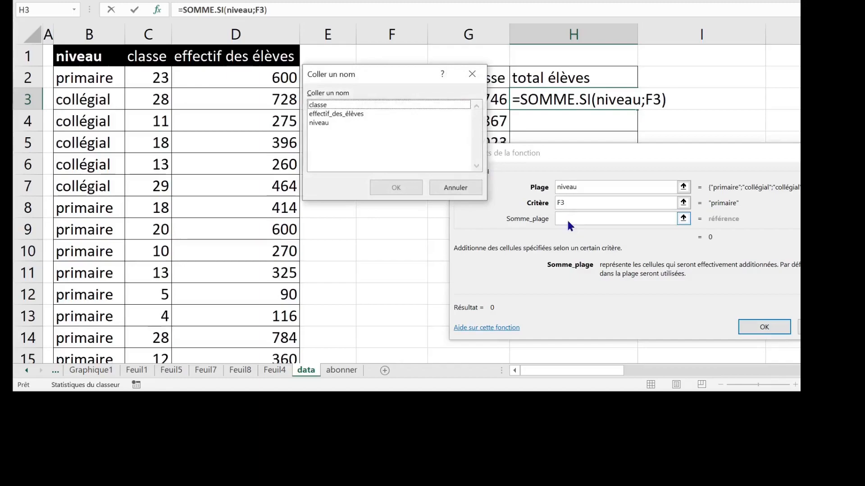
click(321, 115)
double_click(322, 115)
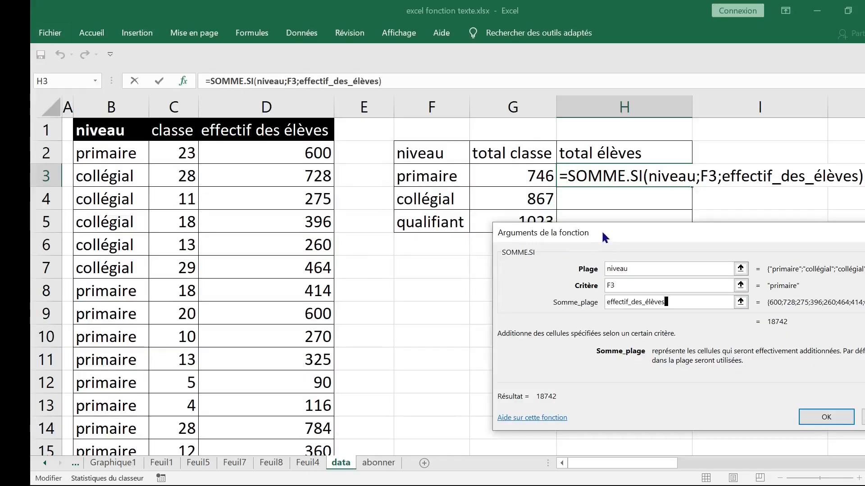
drag(601, 230, 339, 145)
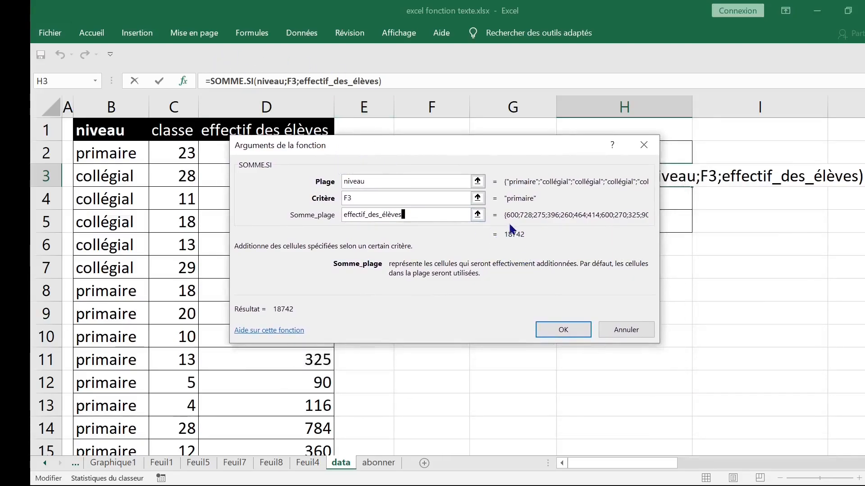
click(556, 332)
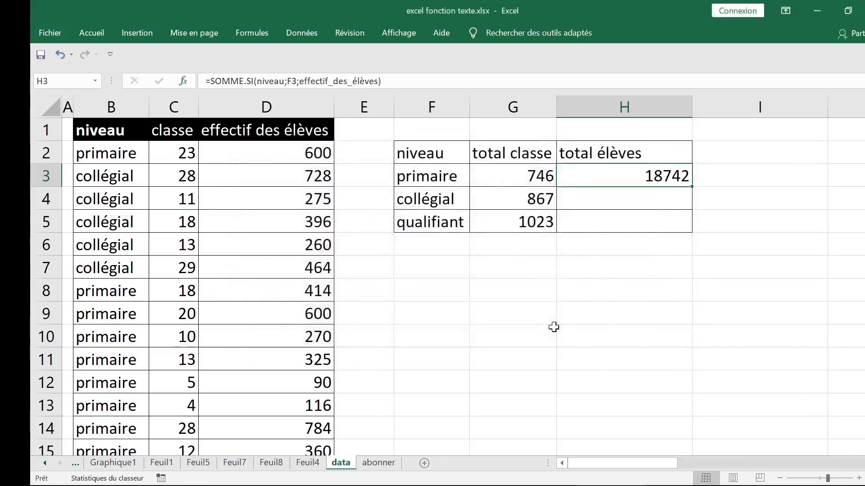
double_click(690, 186)
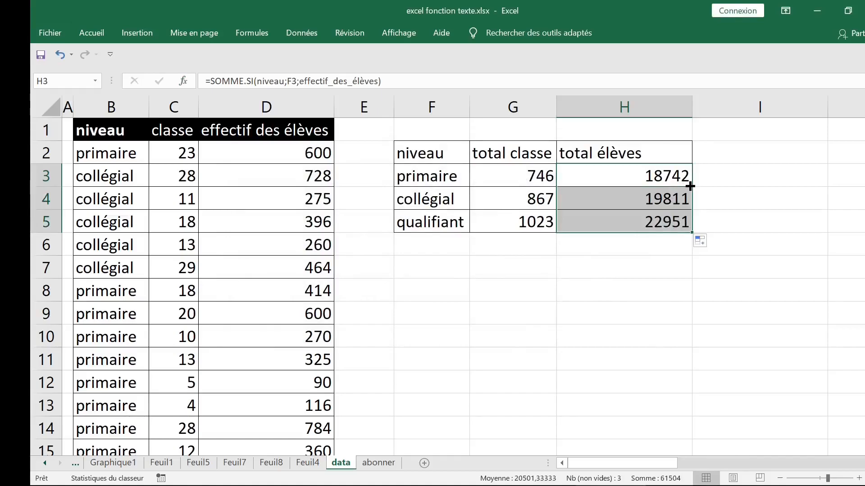
click(500, 268)
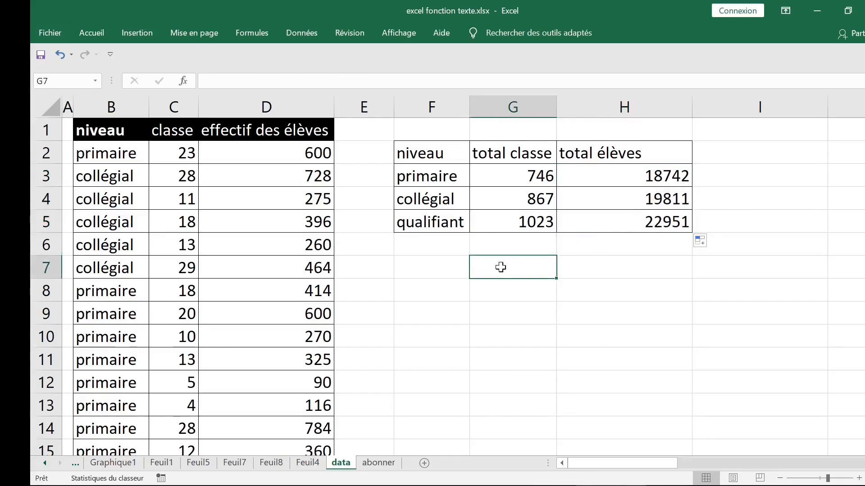
click(507, 179)
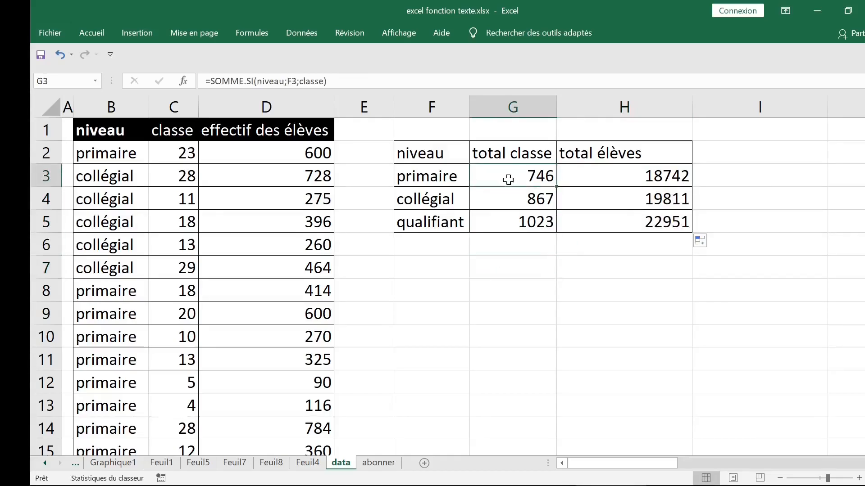
click(623, 170)
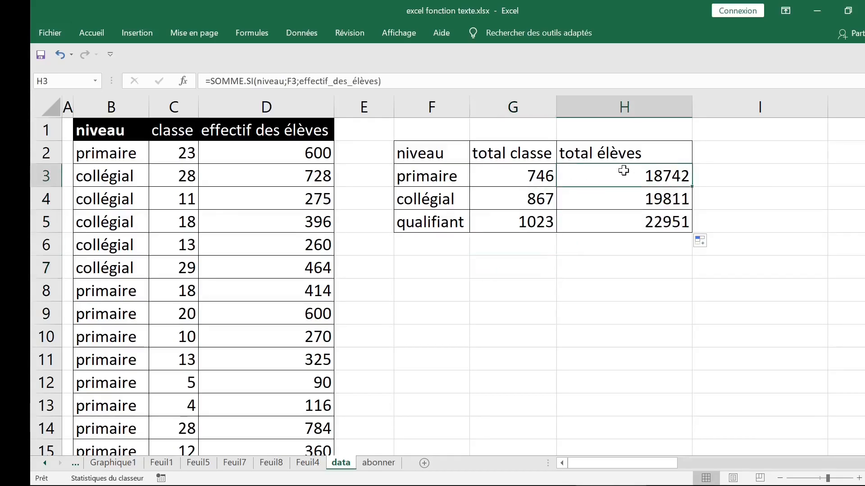
click(438, 167)
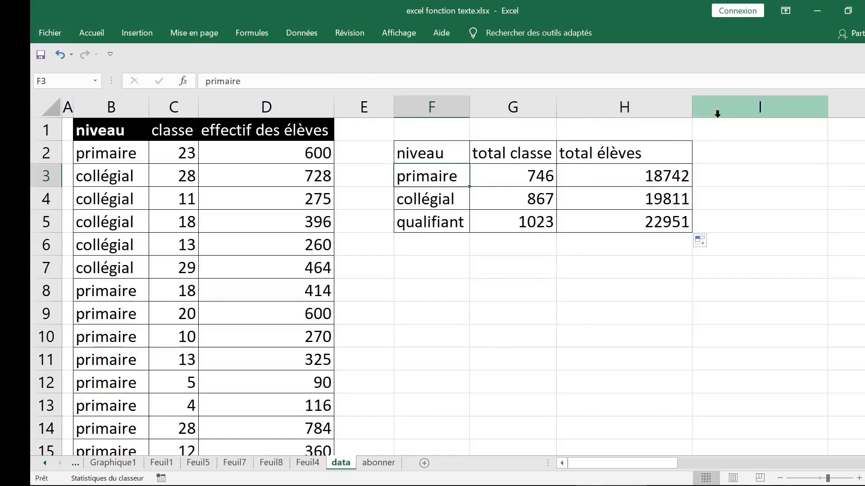
- Autofit column H to its contents and add the header "moy /classe" in I2 of the summary table
double_click(692, 109)
click(675, 155)
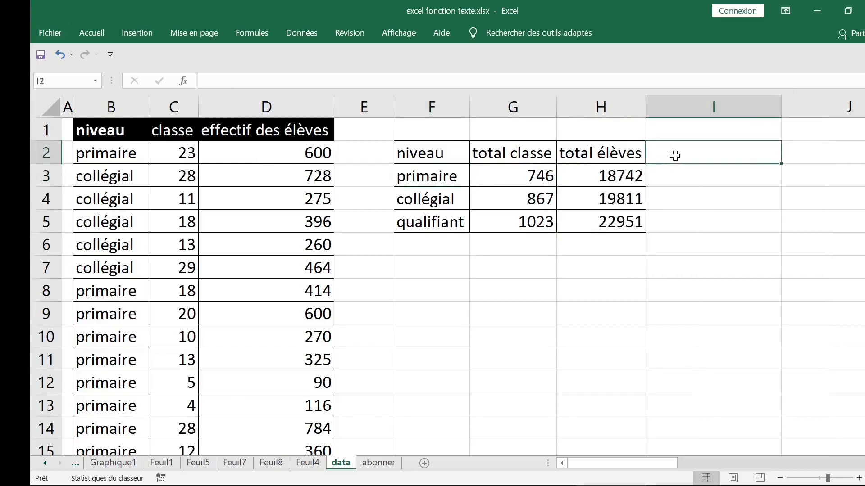
text(moy)
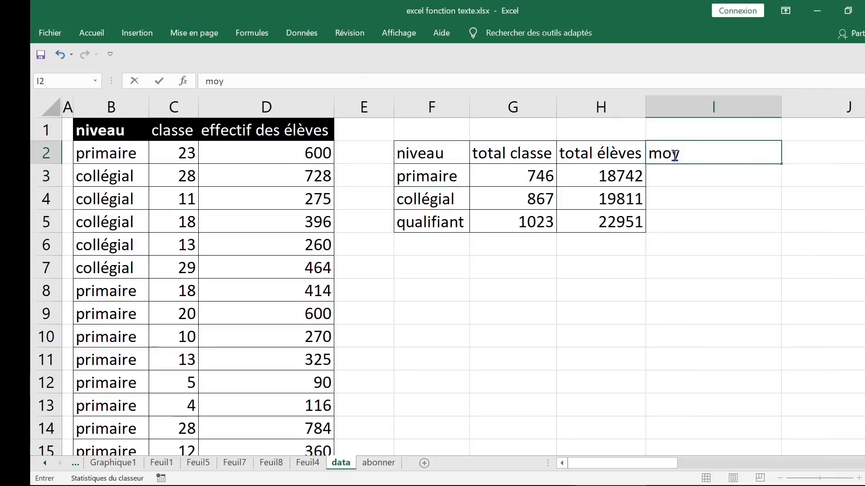
text( /classe)
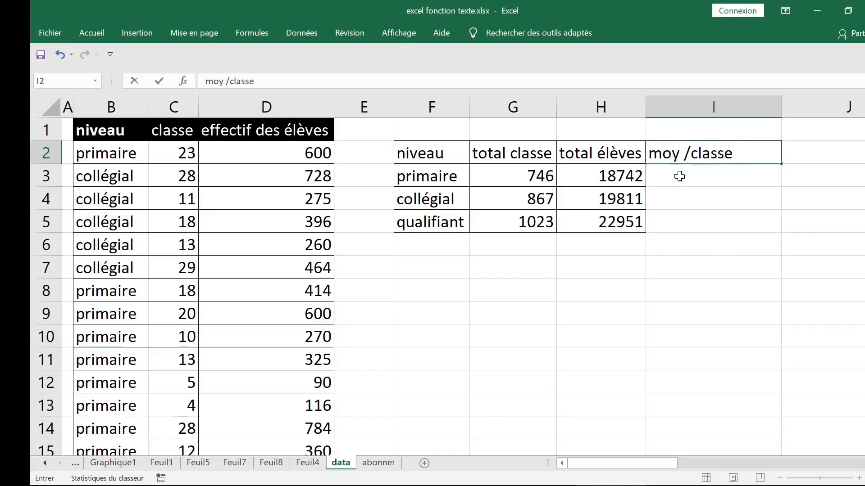
key(Return)
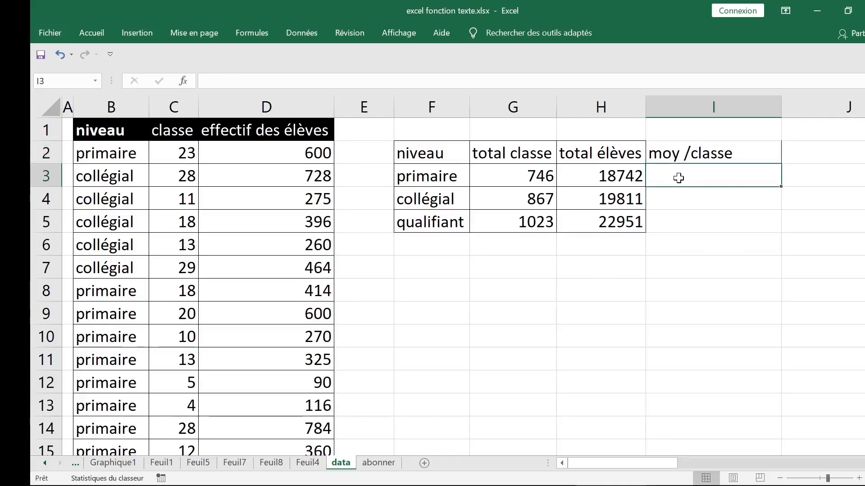
- Fill I3:I5 with the formula =H3/G3 to compute the average number of students per class for each level
key(shift+Down)
key(shift+Down)
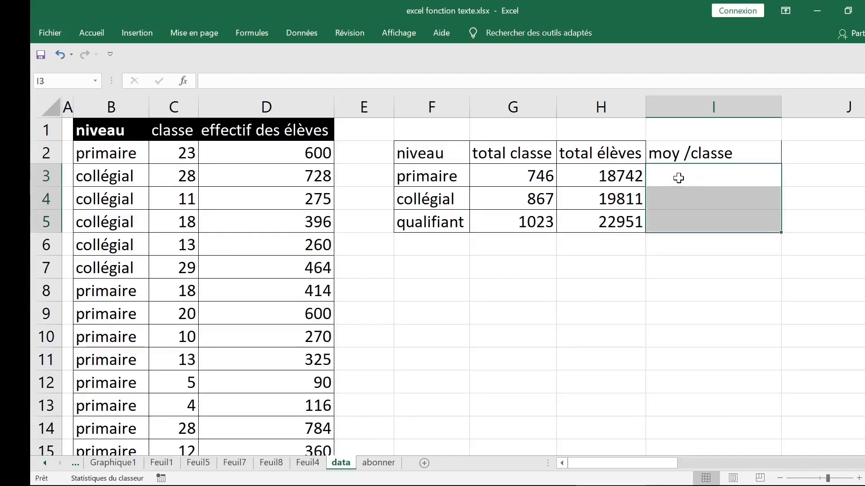
text(=)
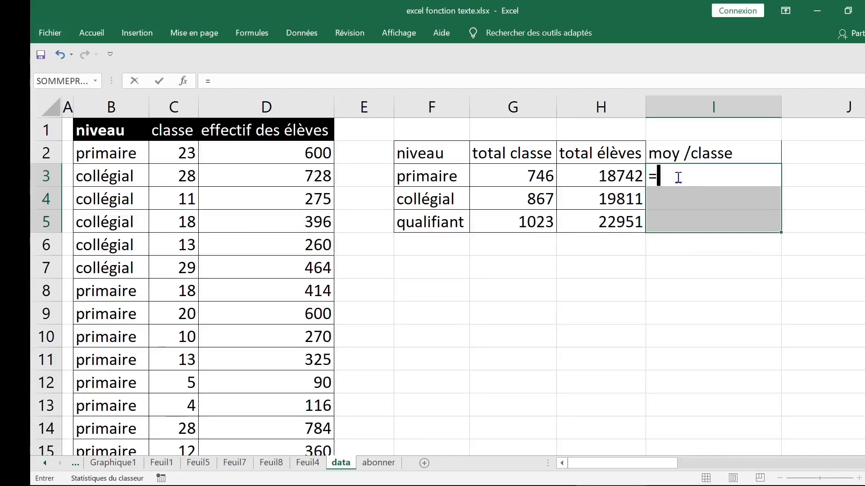
click(603, 177)
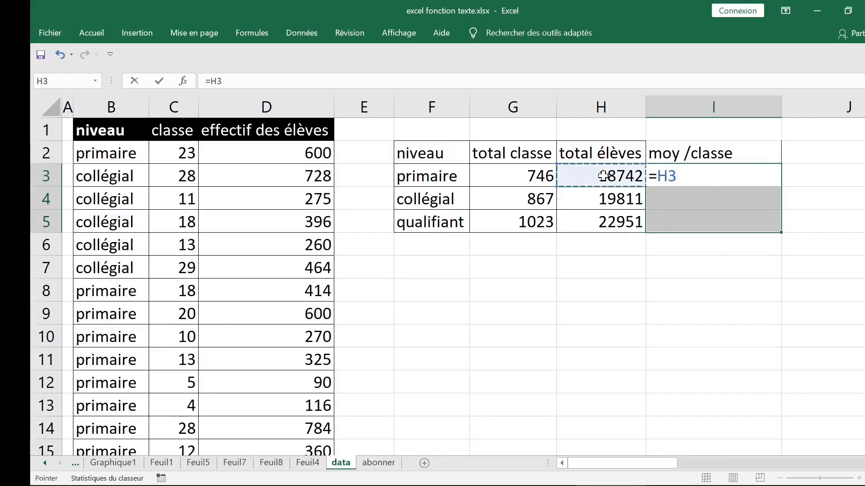
text(/)
click(532, 177)
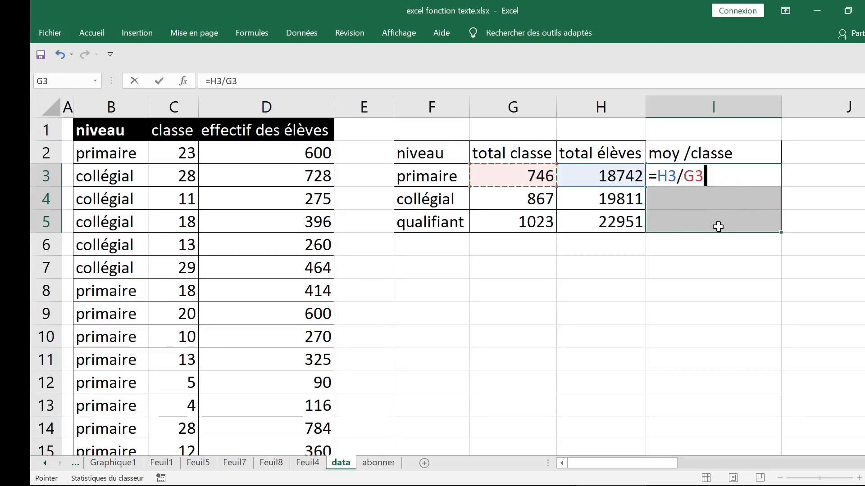
key(ctrl+Return)
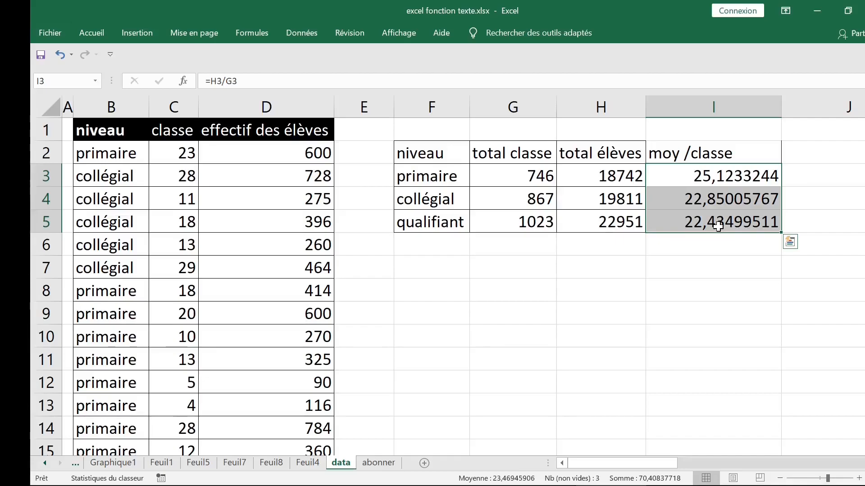
- Format the averages in I3:I5 with the Nombre category and 0 decimals
key(ctrl+1)
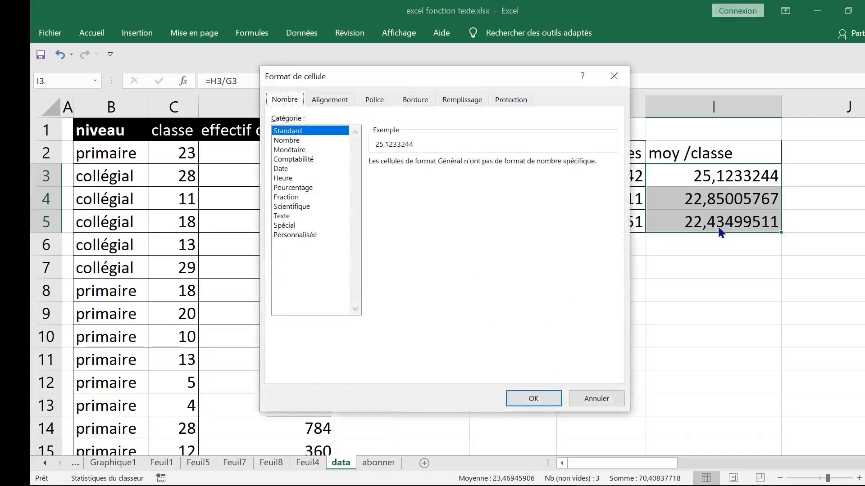
click(288, 140)
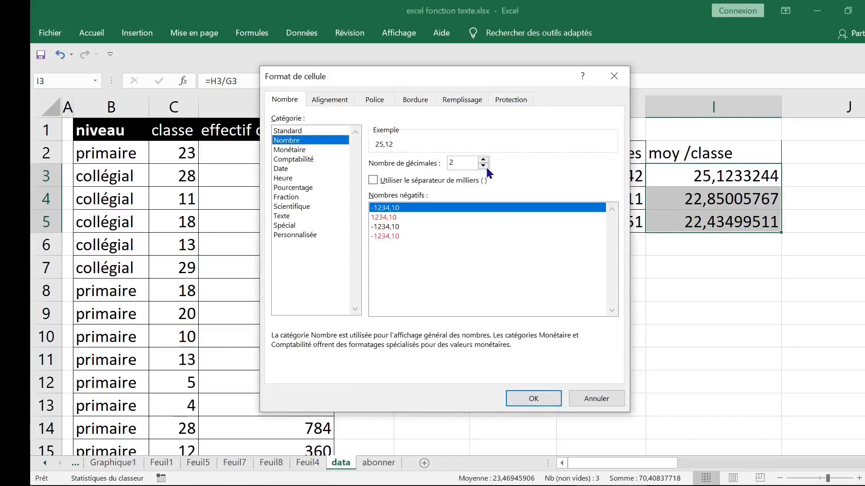
click(467, 163)
text(0)
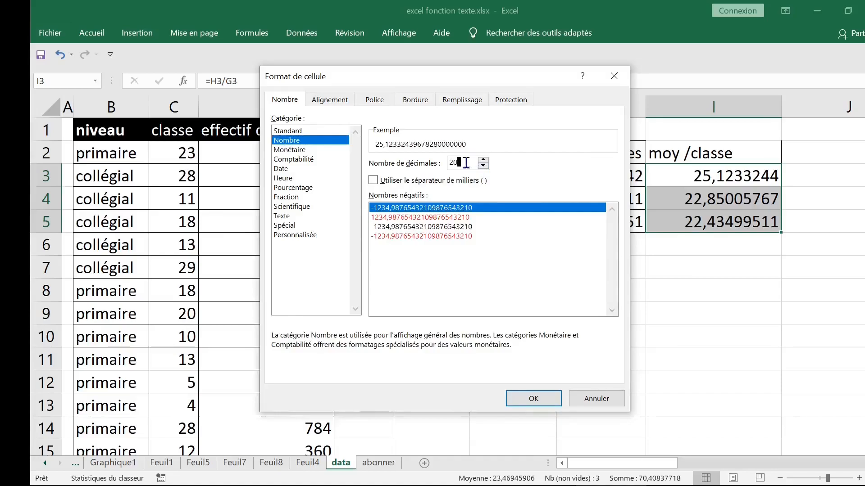
key(BackSpace)
key(BackSpace)
text(0)
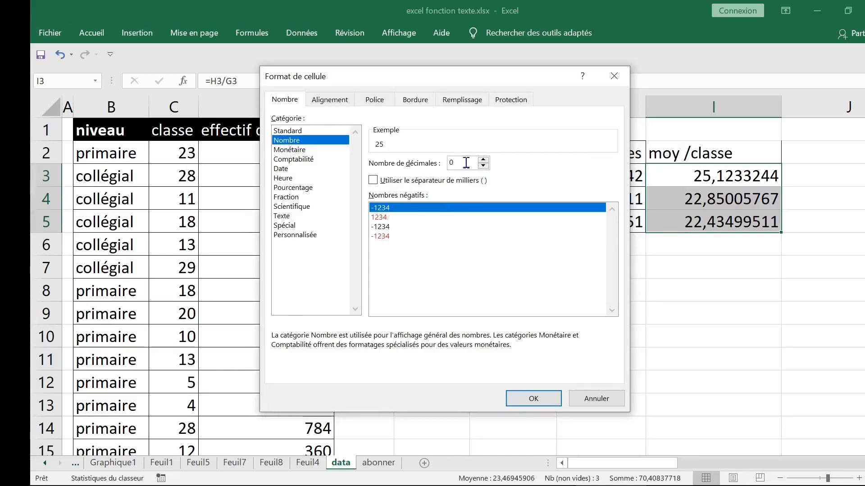
key(Return)
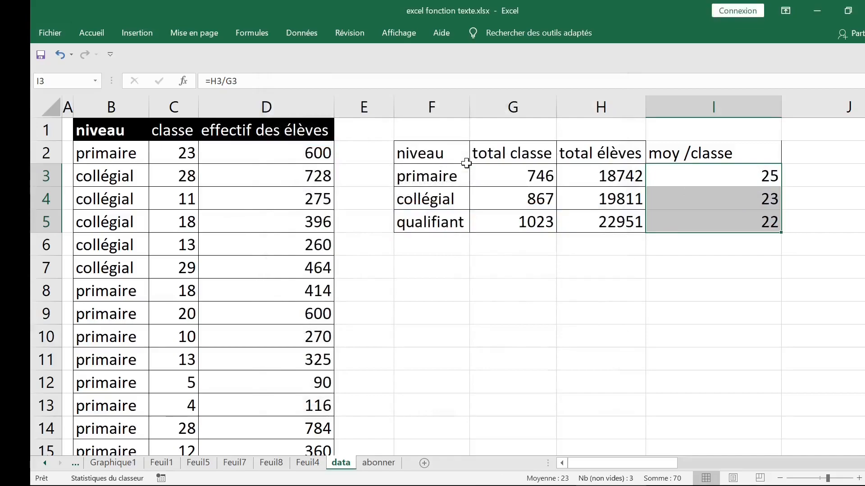
- Change the collégial source data by setting effectif des élèves in D3 to 888 and classe in C4 to 10
click(265, 152)
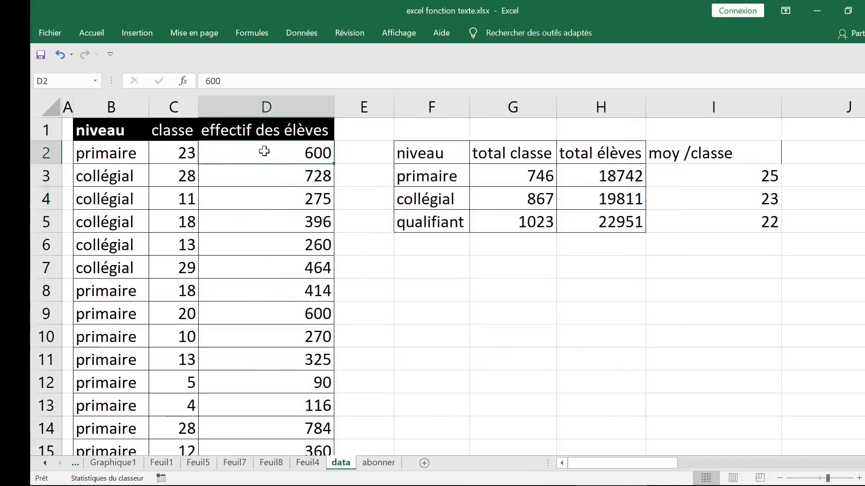
click(254, 179)
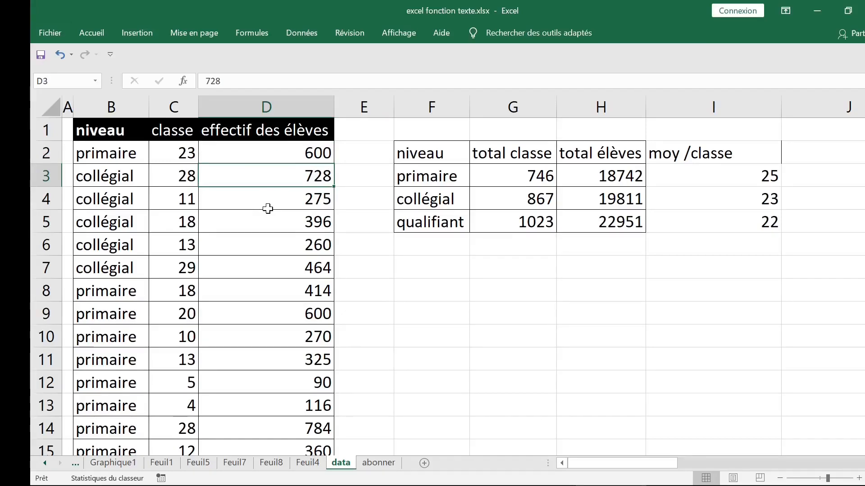
text(888)
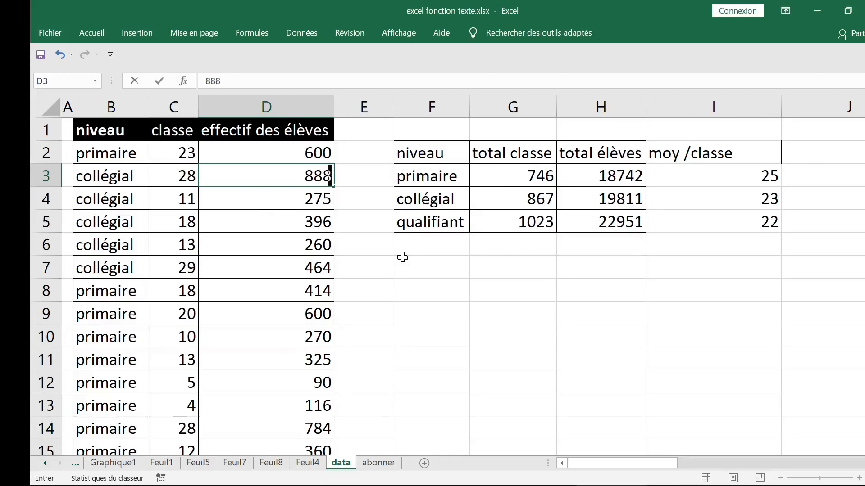
key(Return)
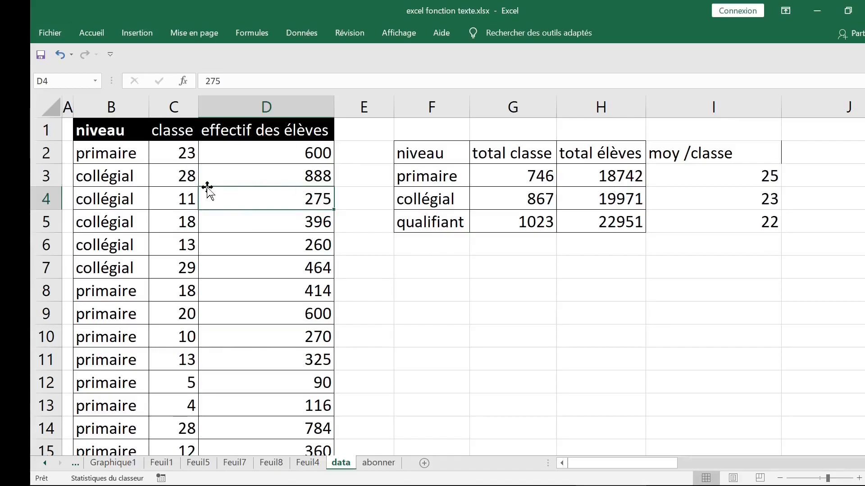
click(176, 194)
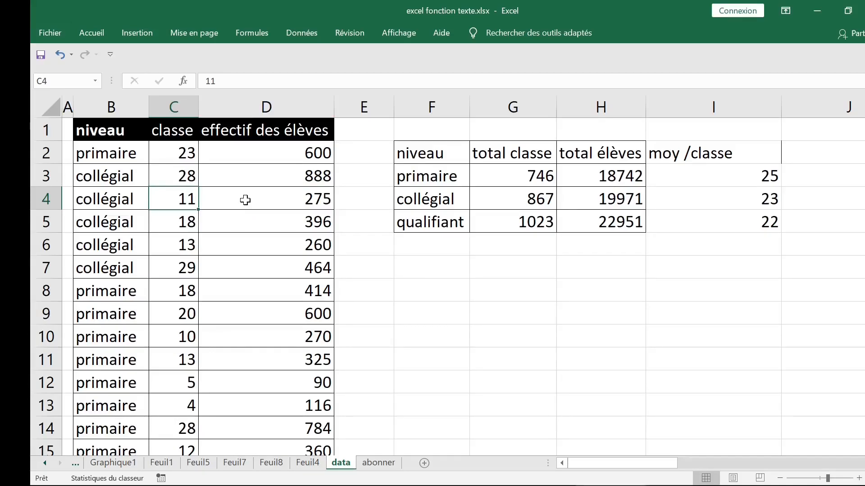
text(10)
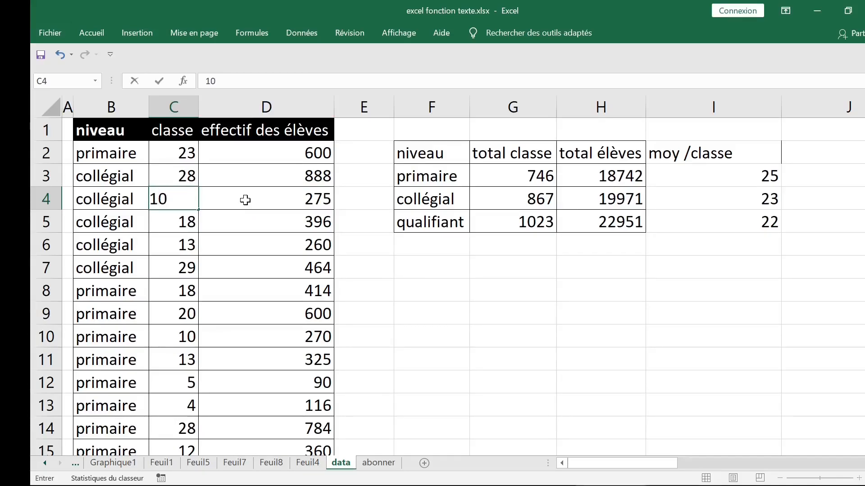
key(Return)
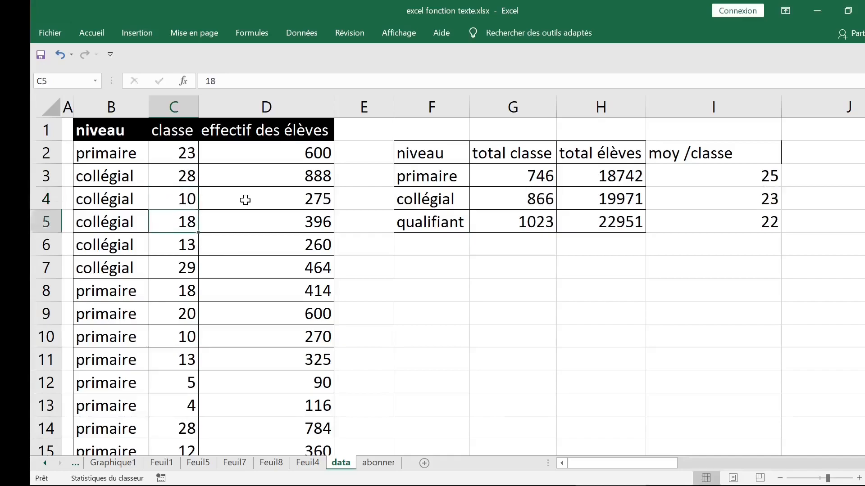